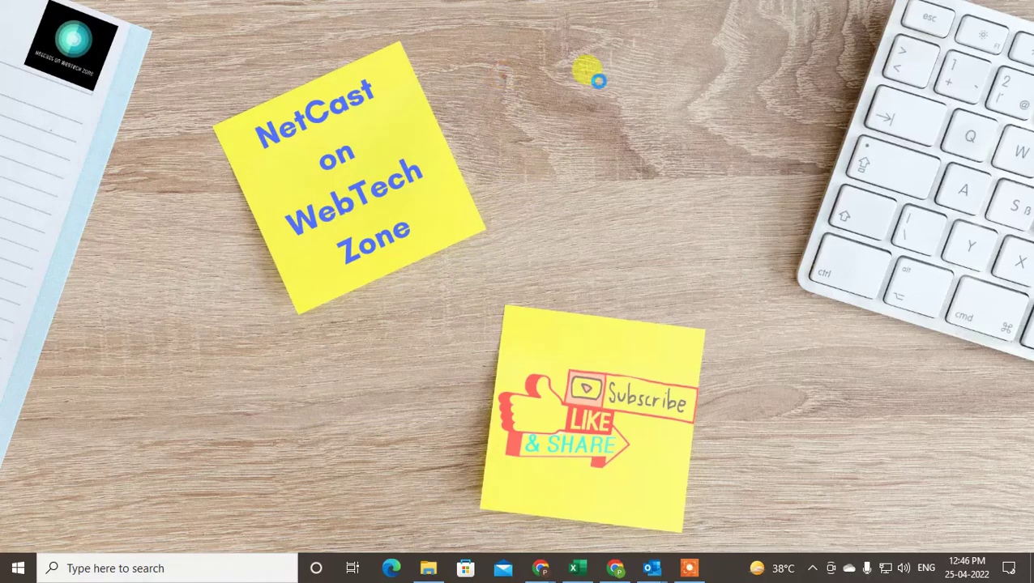
Refresh the desktop, bring Outlook forward and discard the leftover unsent netcast meeting without saving.
right_click(502, 76)
click(563, 123)
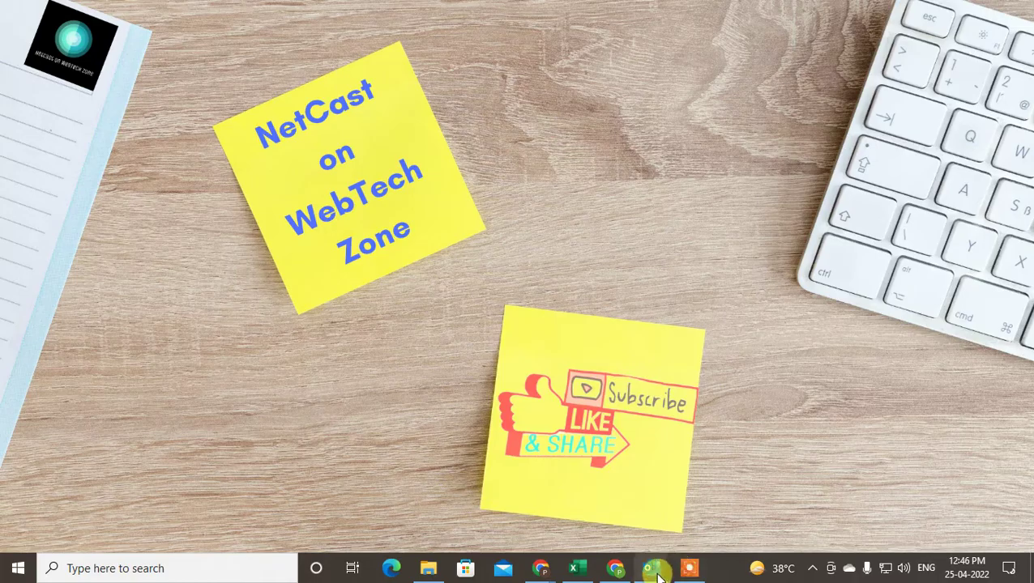
mouse_move(658, 569)
click(598, 528)
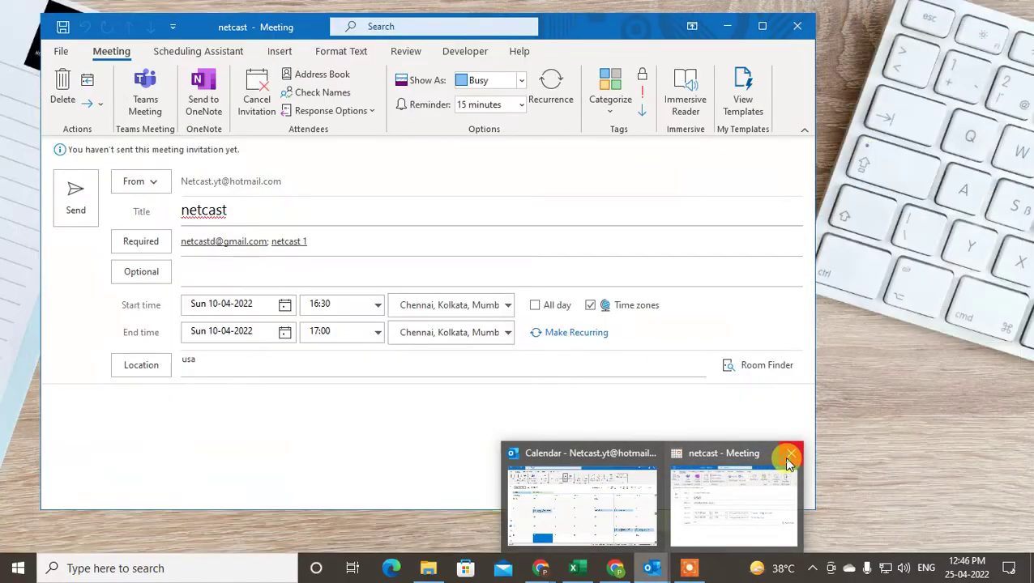
click(789, 458)
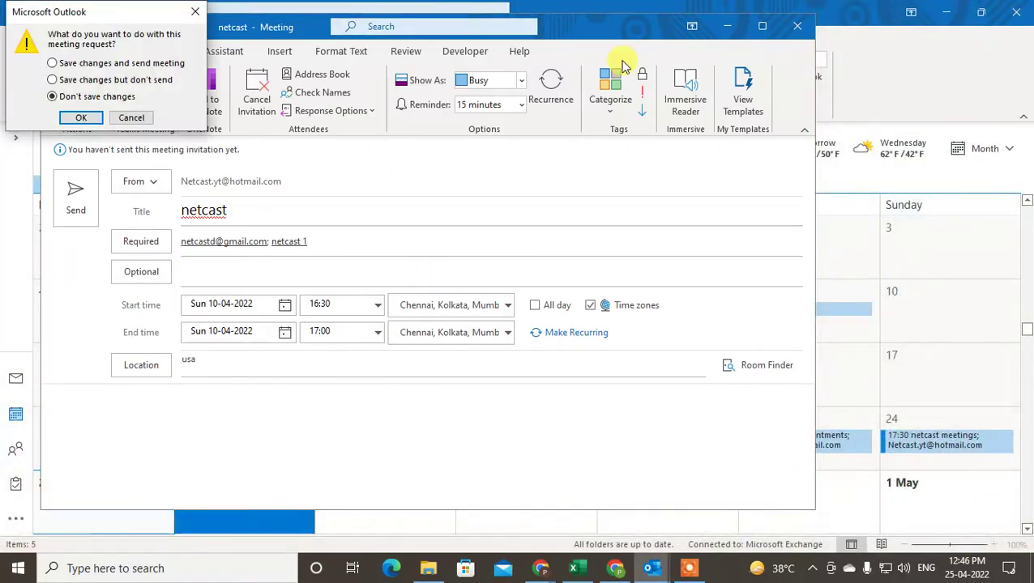
click(81, 118)
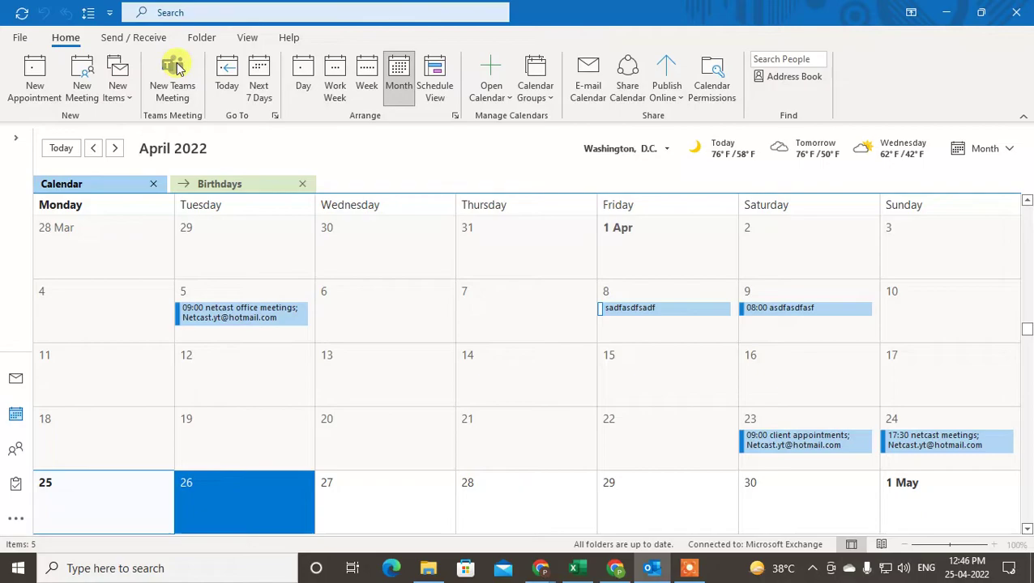
Return to the calendar month view and step back to March 2022 in the mini calendar.
click(12, 37)
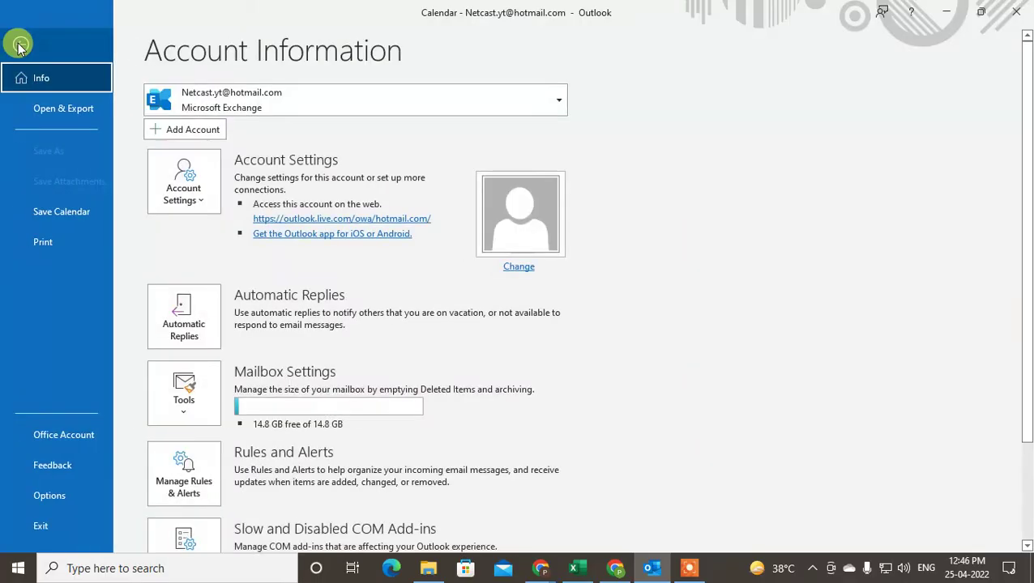
click(17, 24)
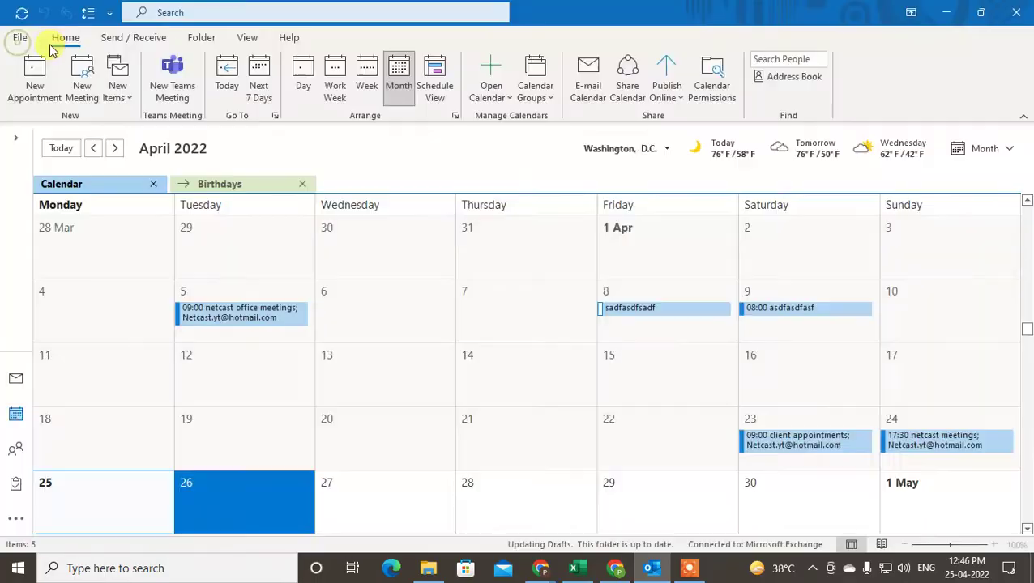
click(14, 379)
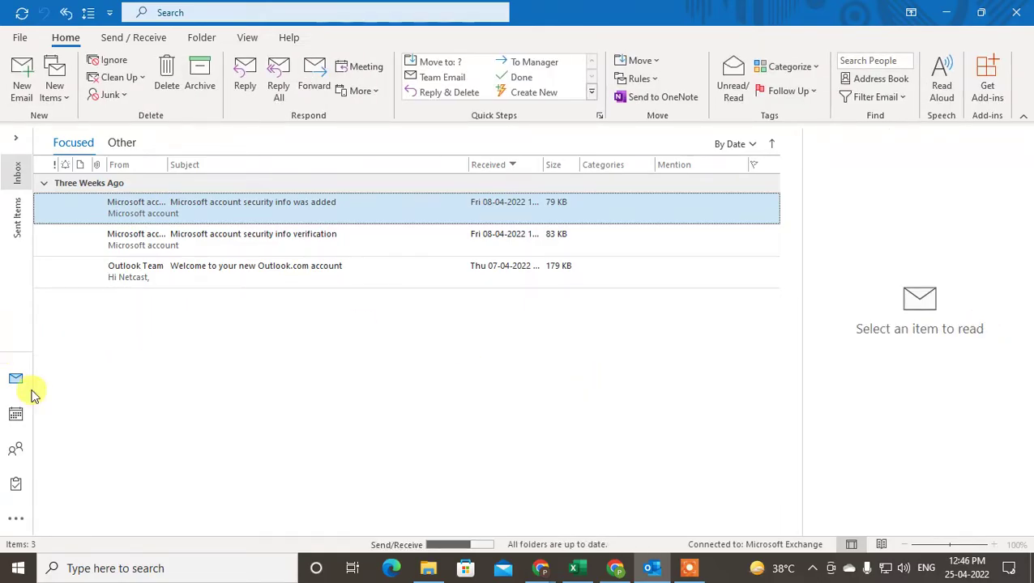
click(17, 418)
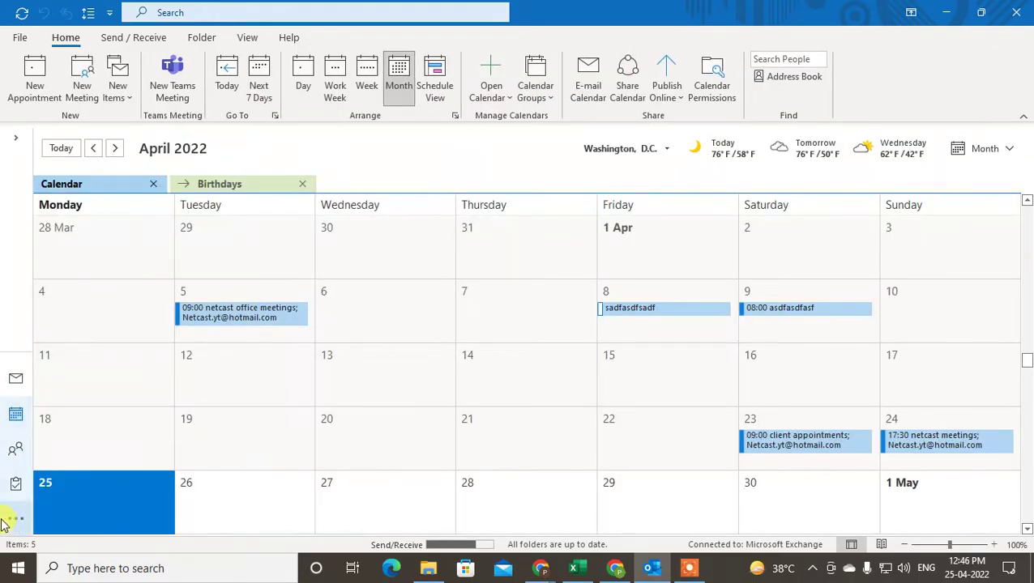
click(16, 140)
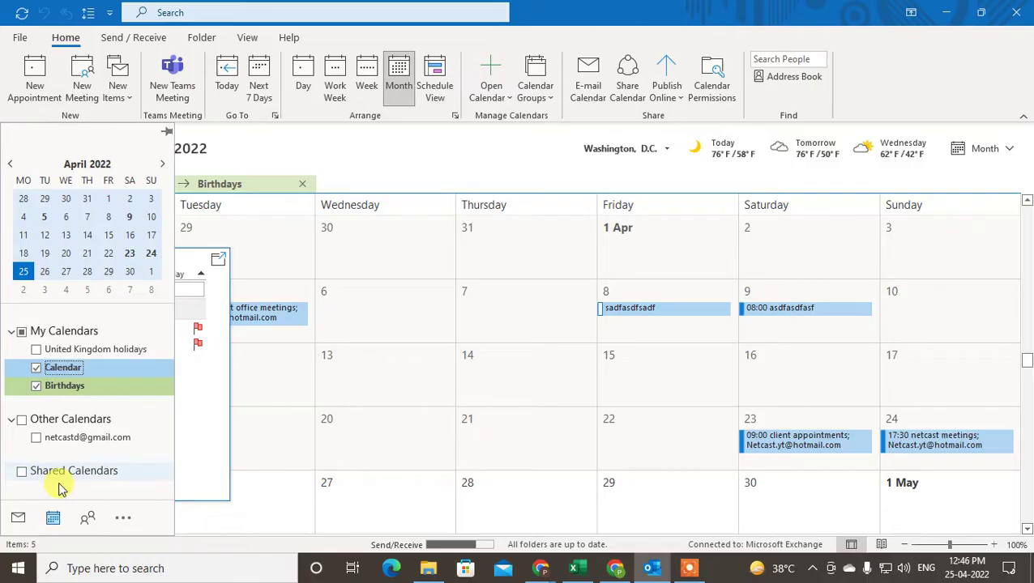
mouse_move(50, 519)
click(10, 164)
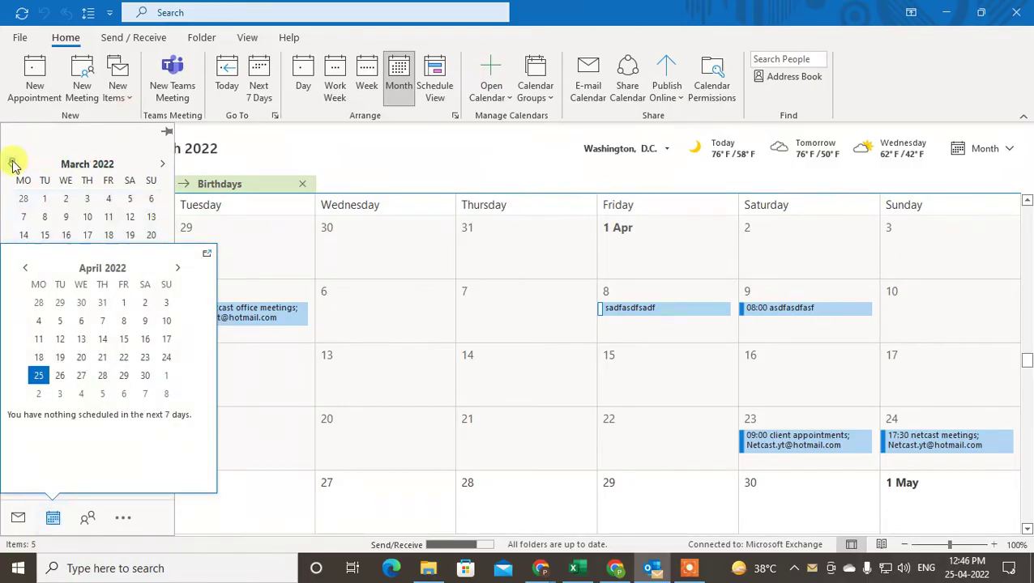
click(247, 142)
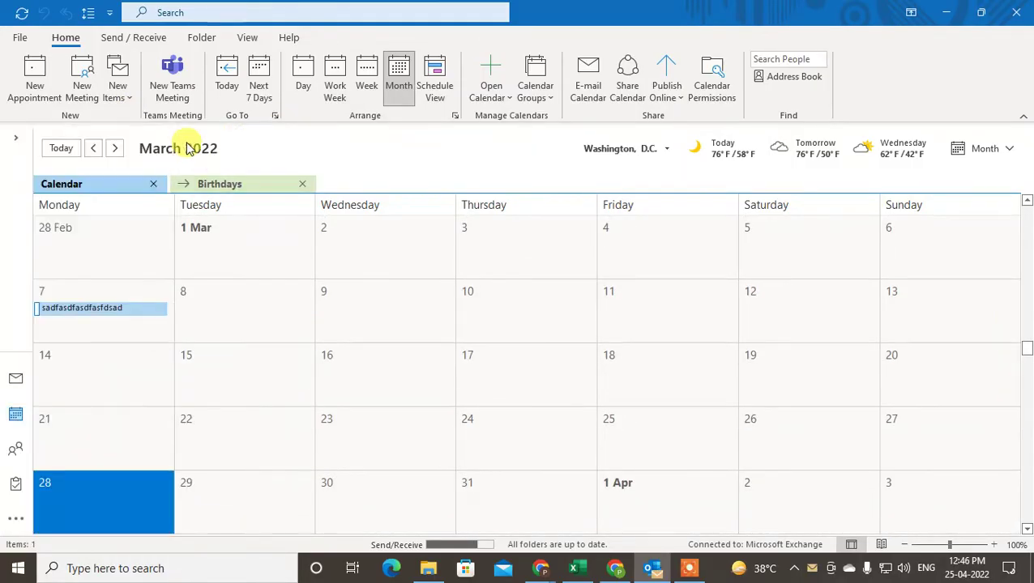
Start a new meeting for Mon 28-03-2022, keep the current sender account, and title it 'netcast office meeting'.
click(91, 87)
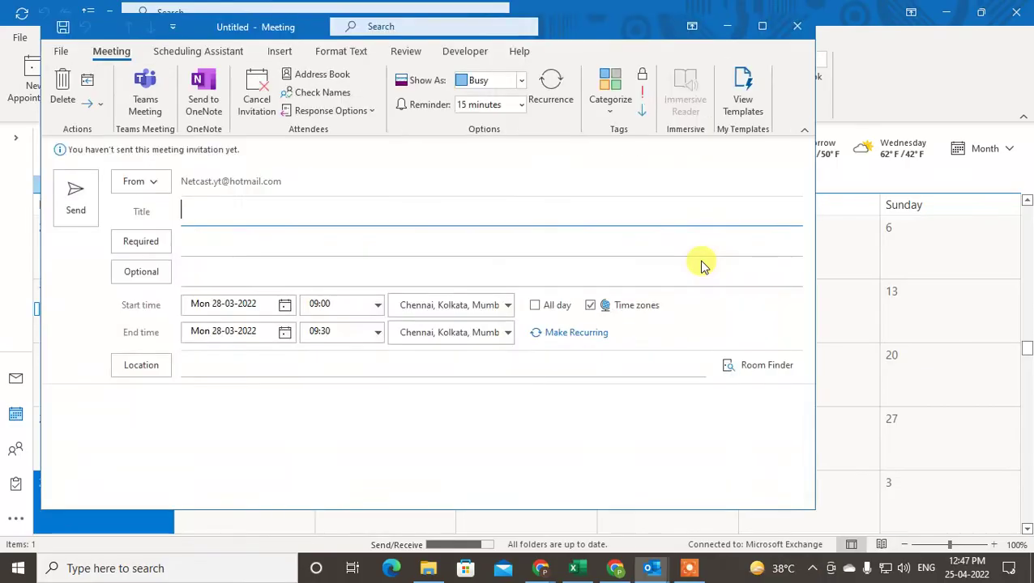
drag(259, 23, 239, 42)
click(196, 220)
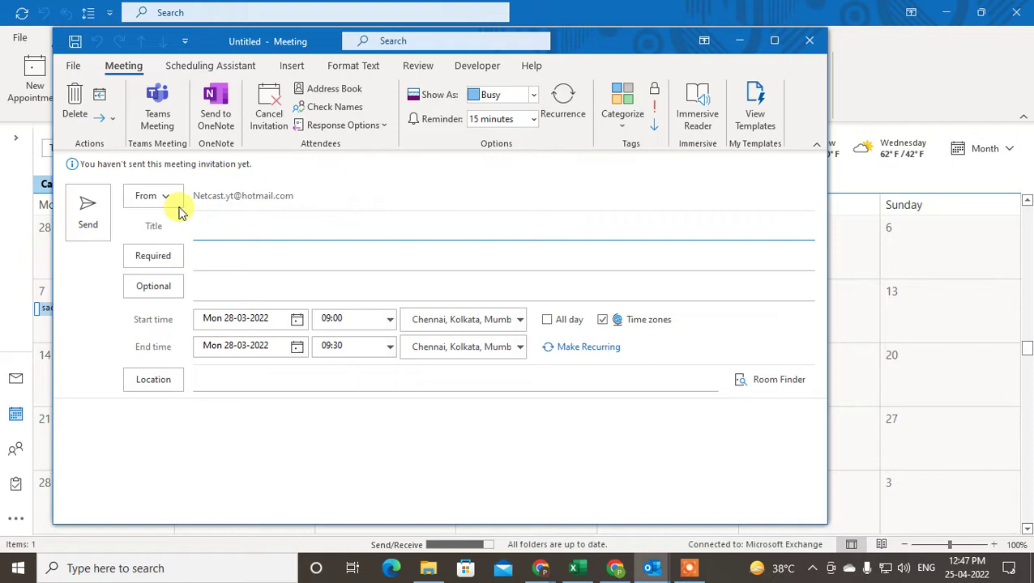
click(160, 201)
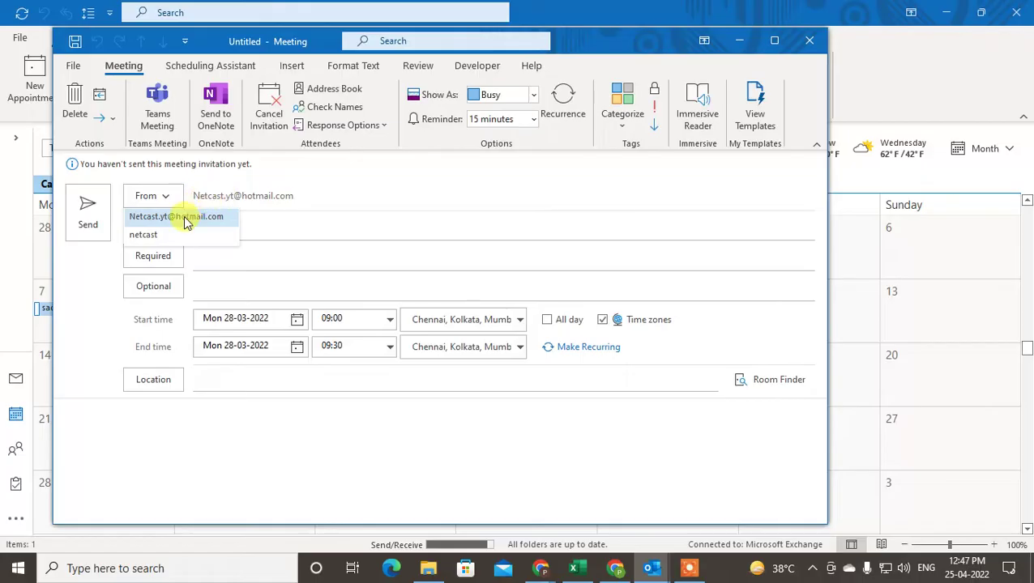
click(188, 216)
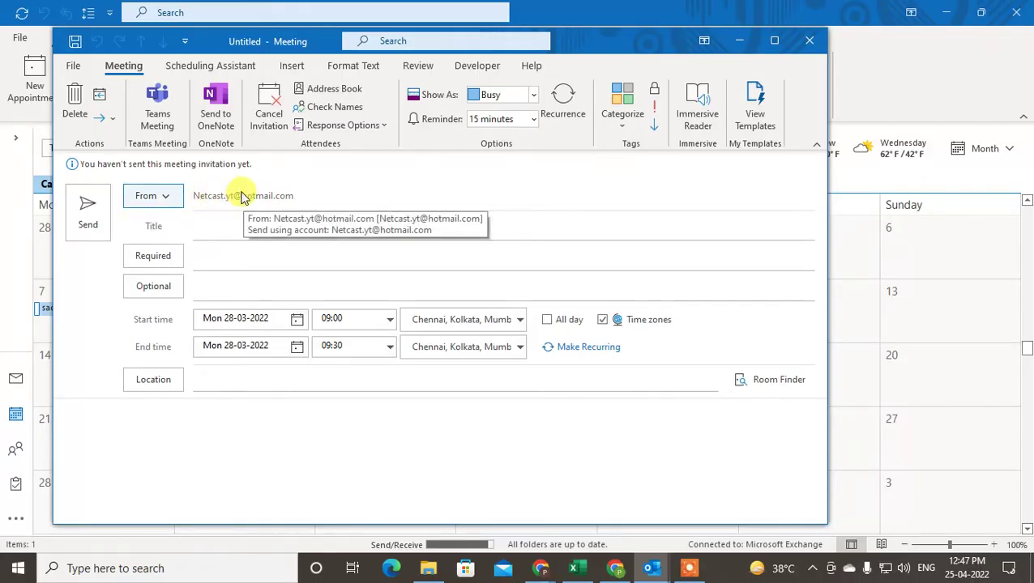
click(263, 231)
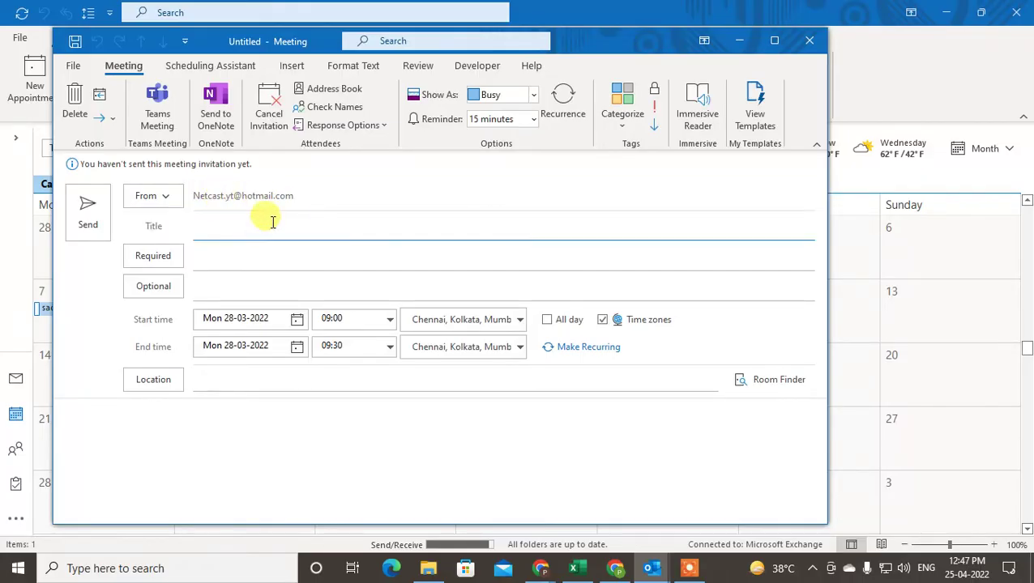
text(netcast office meeting)
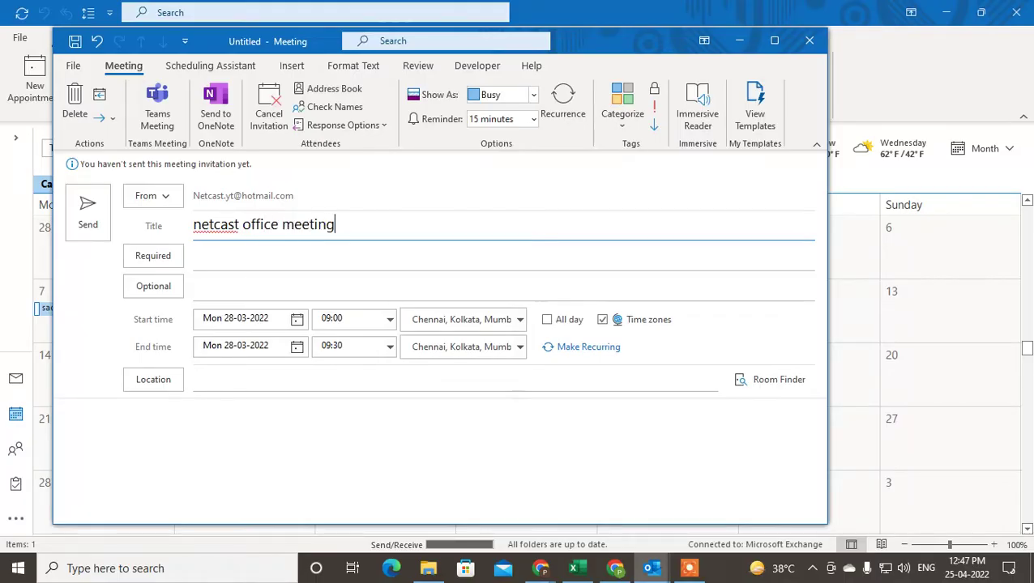
Add the netcast memebers group and the organiser's own address as required attendees.
click(268, 118)
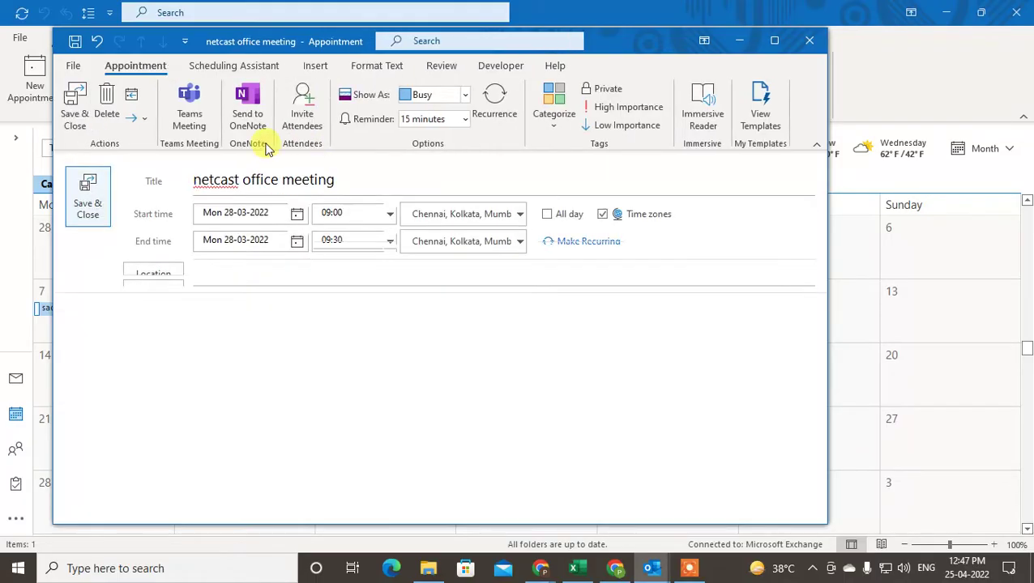
click(305, 113)
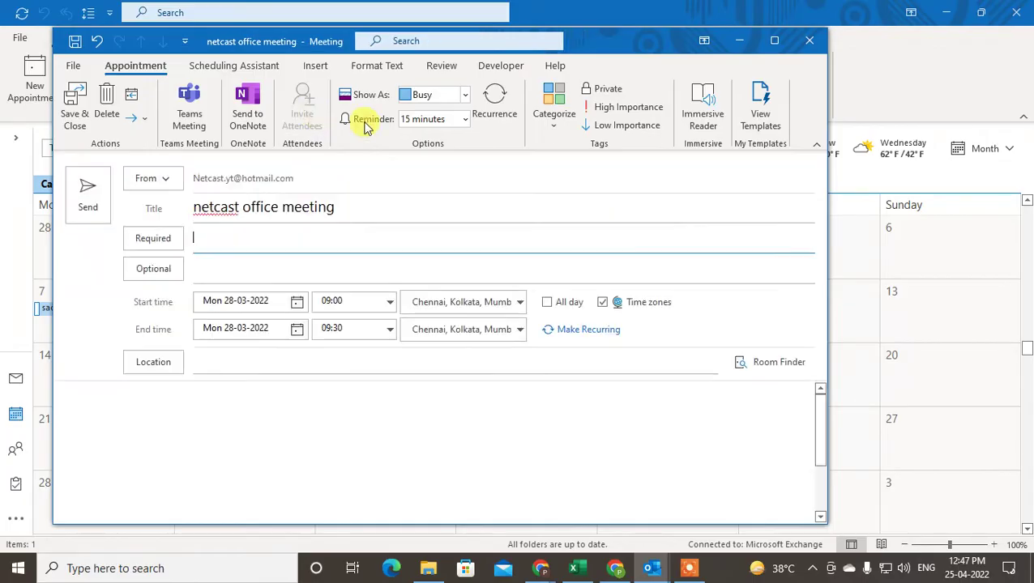
click(217, 259)
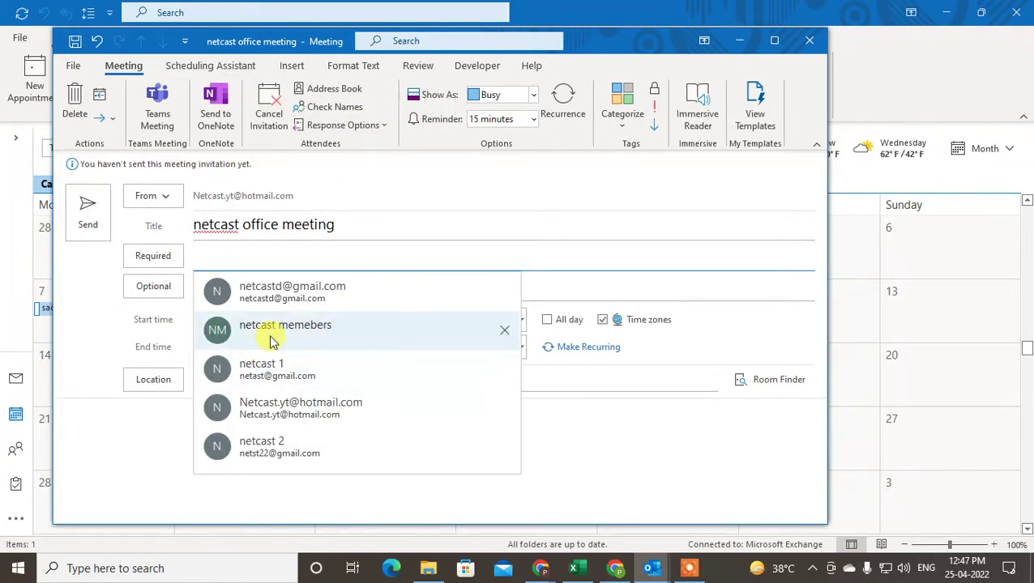
click(247, 328)
click(346, 259)
click(395, 330)
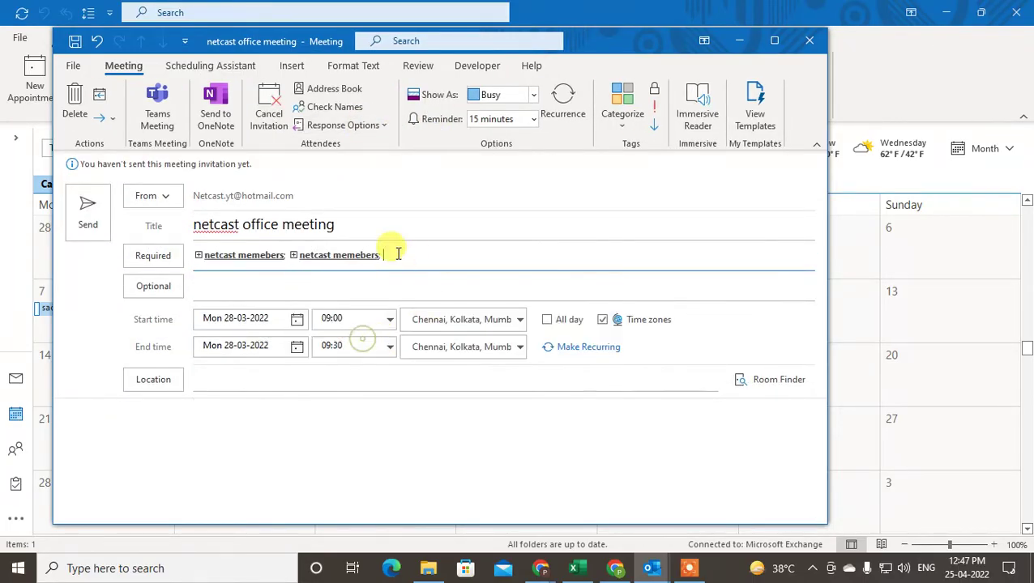
click(422, 255)
click(470, 367)
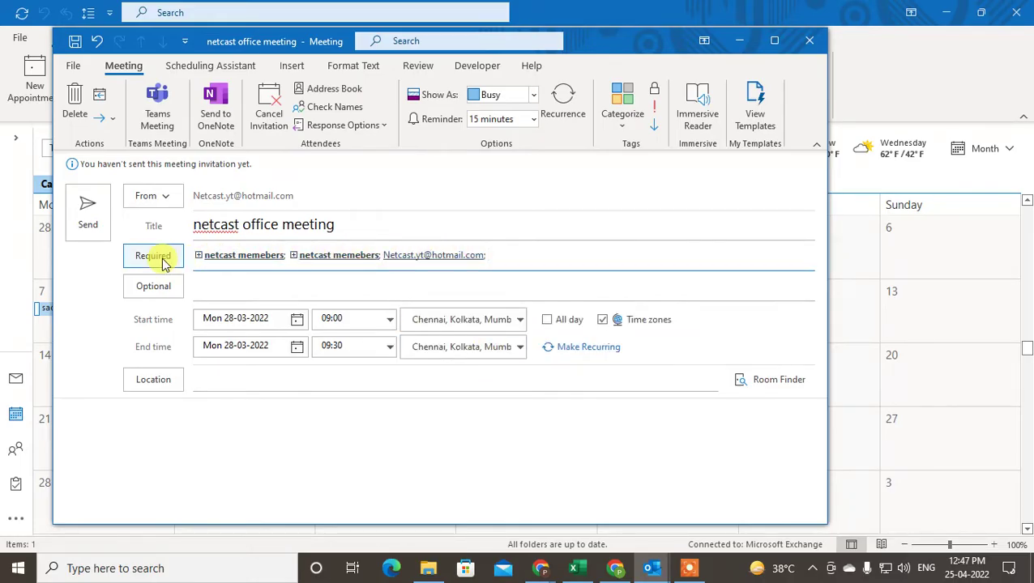
Add one more required attendee from the Offline Global Address List and confirm the picker.
click(153, 256)
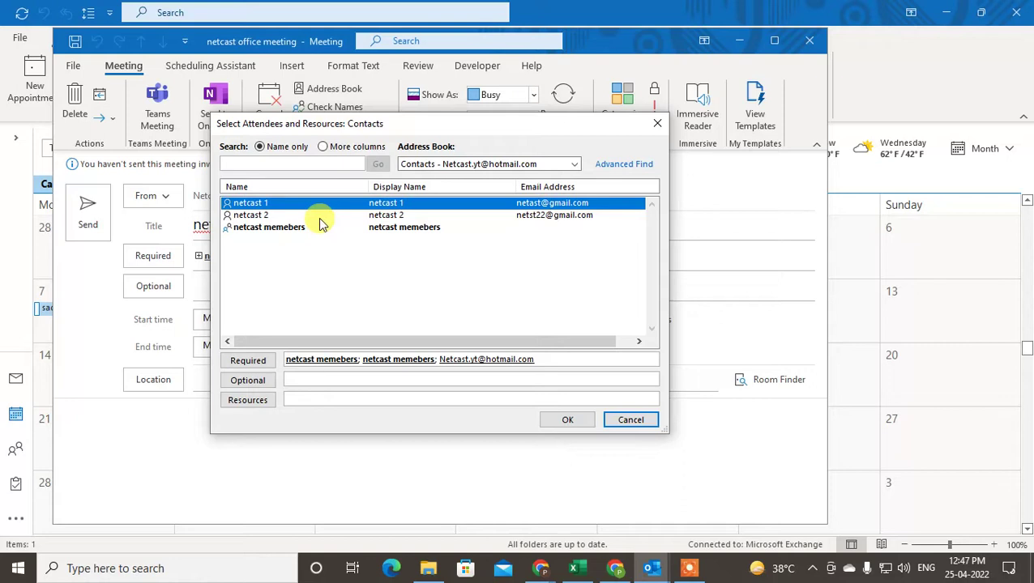
click(311, 227)
click(291, 204)
click(290, 216)
click(292, 227)
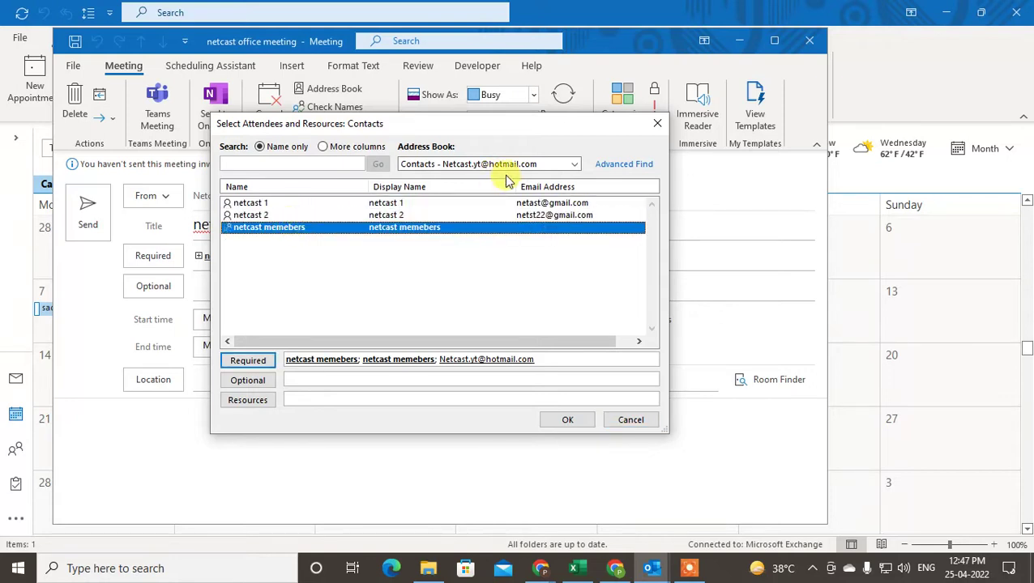
click(490, 164)
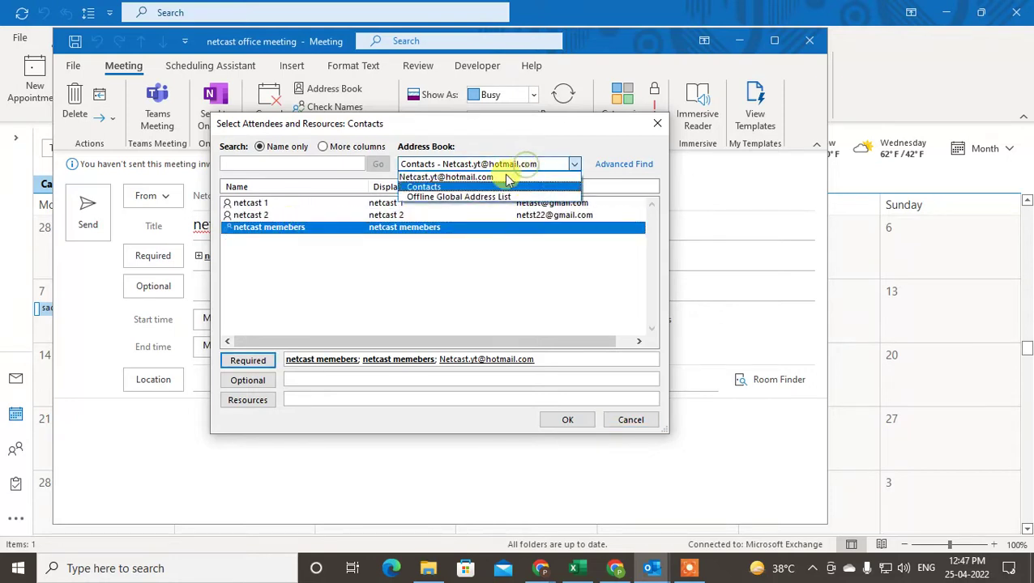
click(462, 198)
click(311, 215)
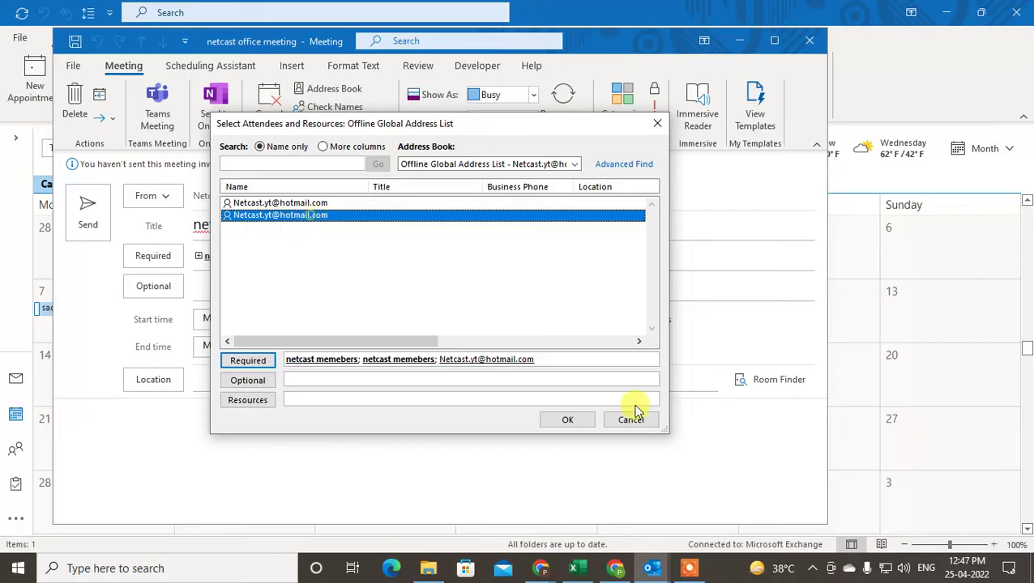
click(549, 360)
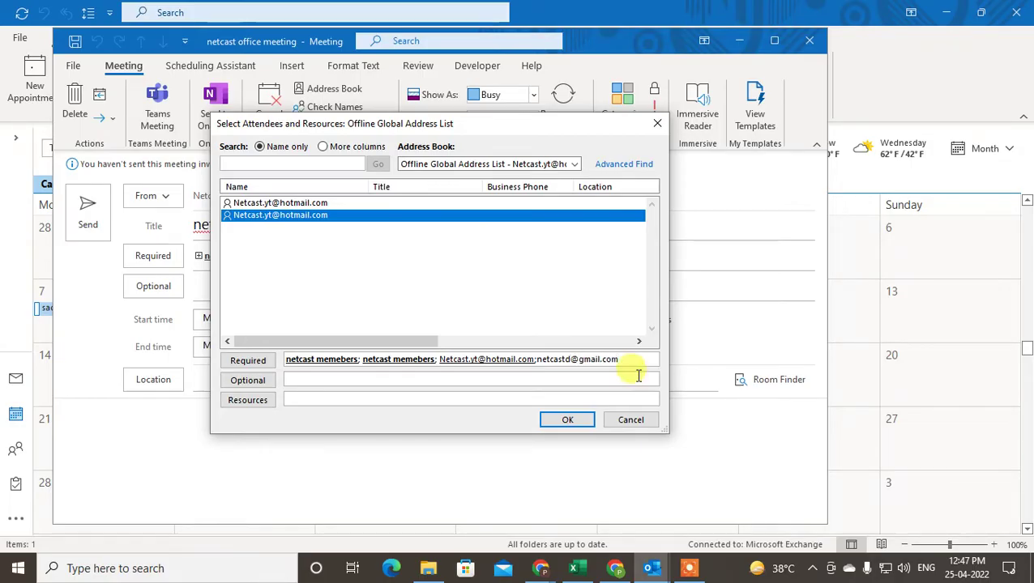
click(567, 420)
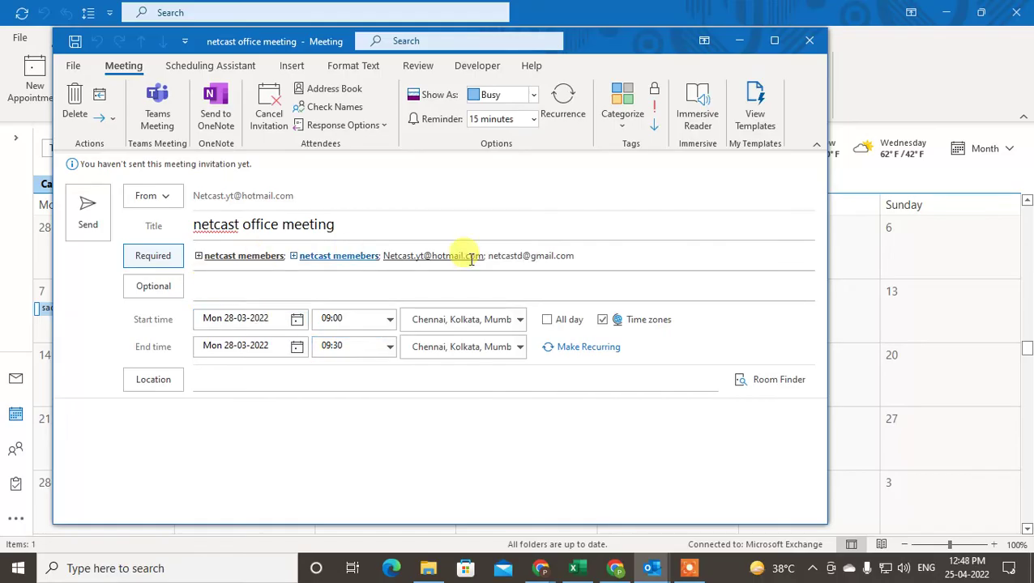
Add two suggested e-mail addresses as optional attendees.
click(196, 287)
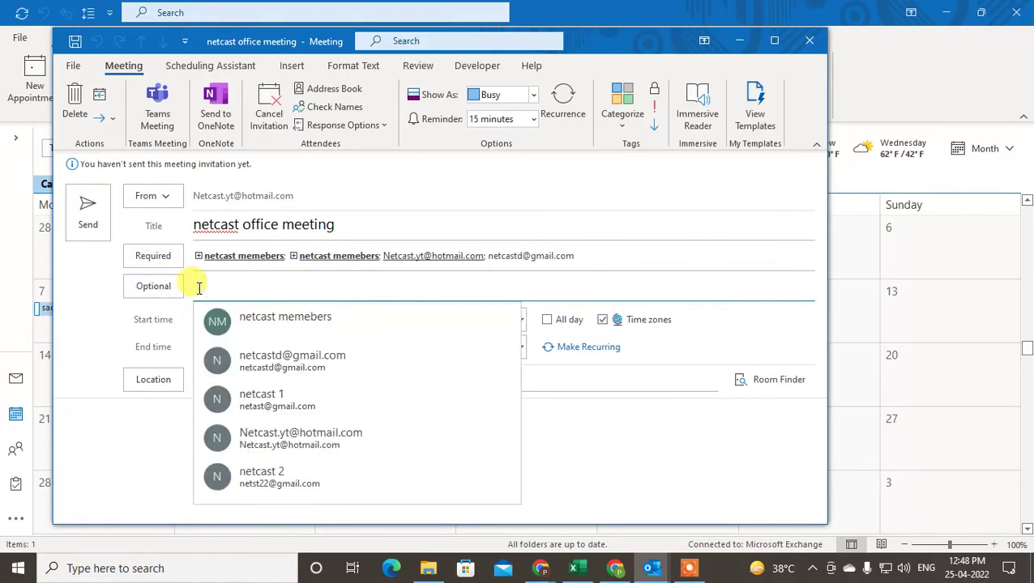
click(371, 356)
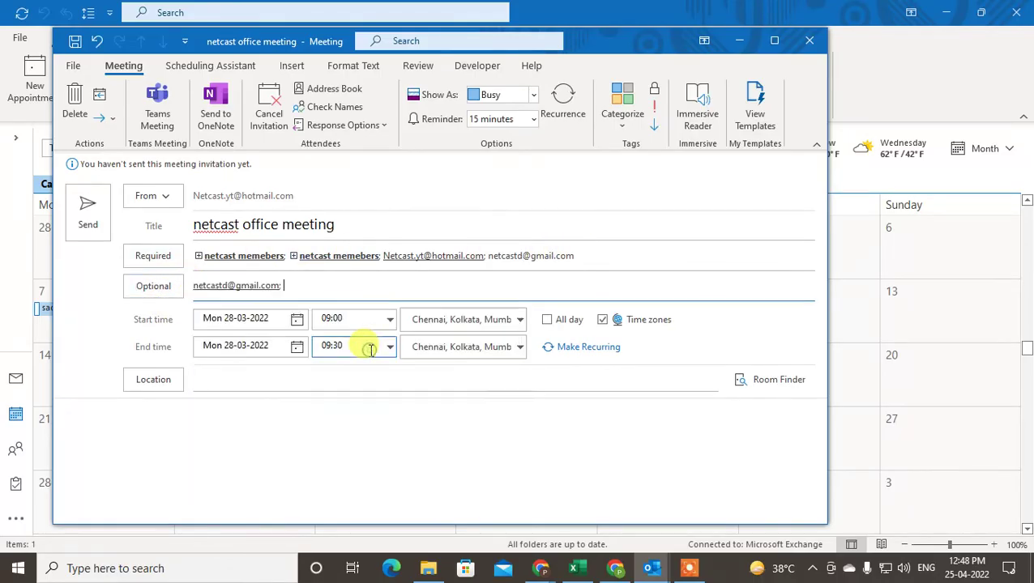
click(349, 286)
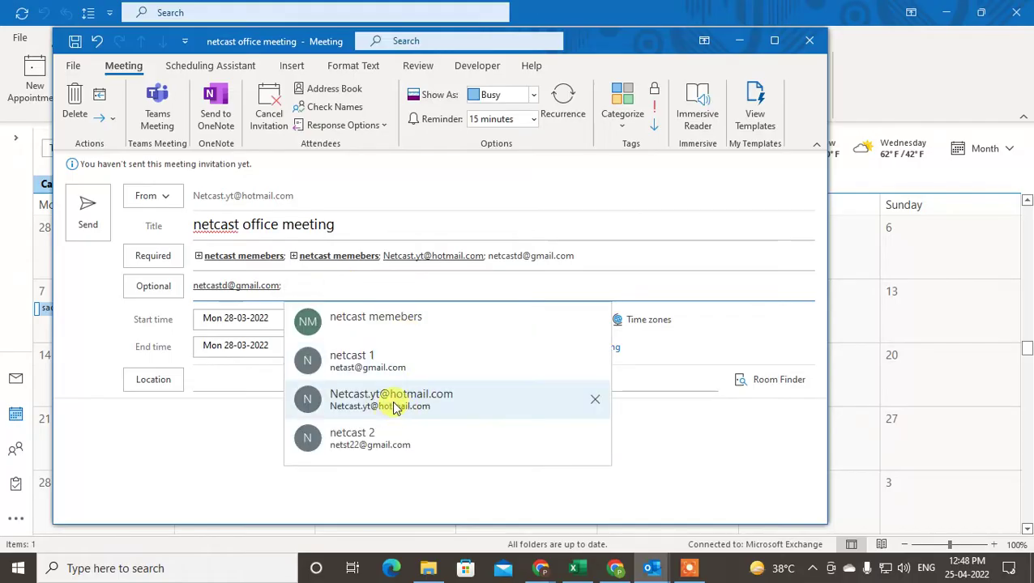
click(394, 399)
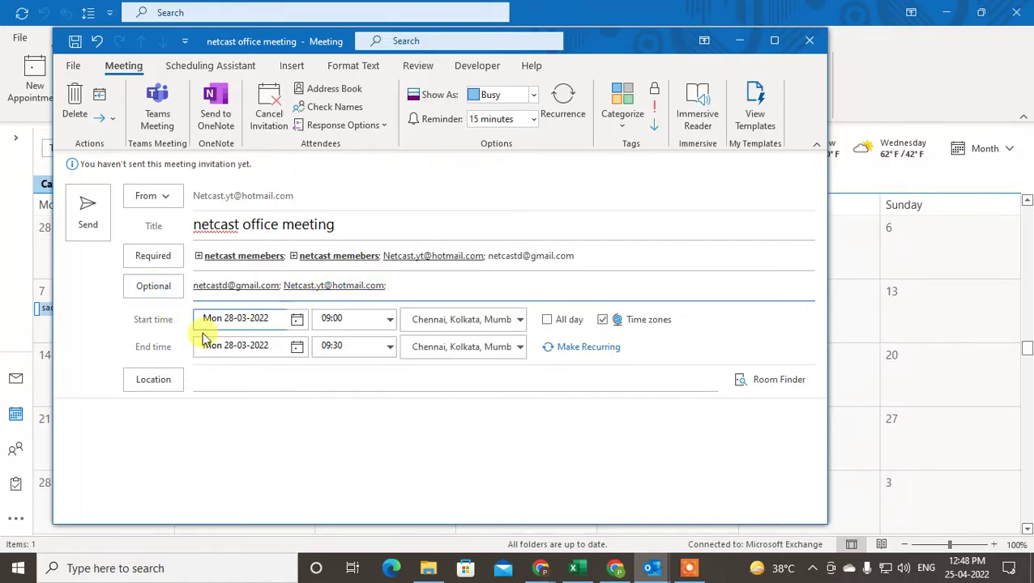
Move the meeting date to Tue 29-03-2022 for both start and end.
click(242, 321)
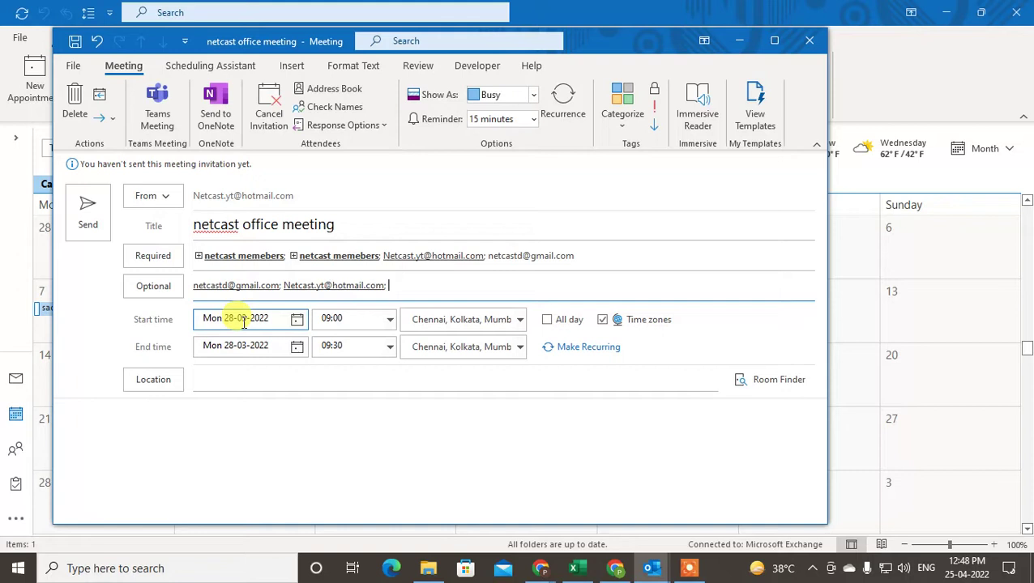
click(297, 319)
click(180, 447)
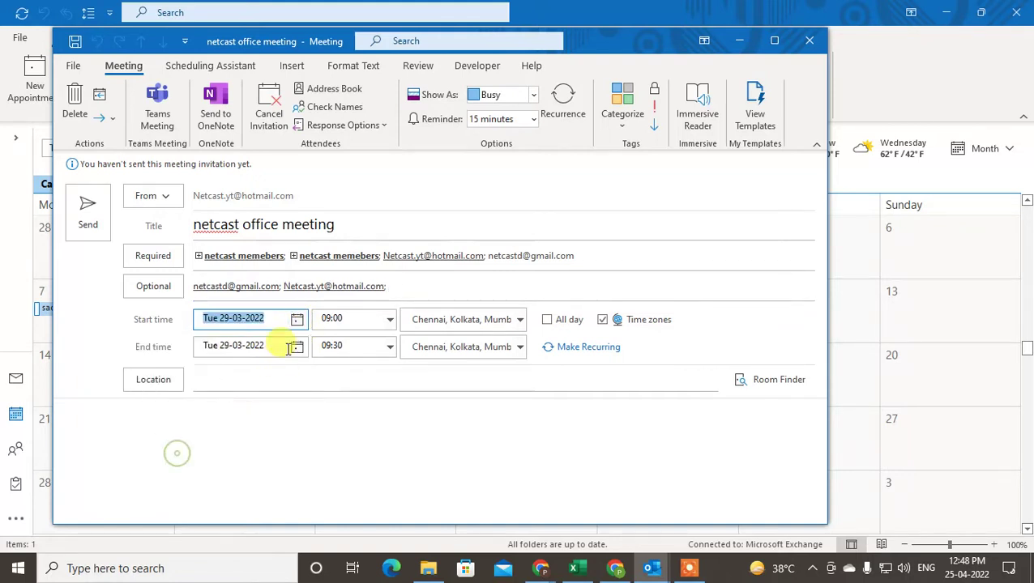
click(297, 347)
click(346, 348)
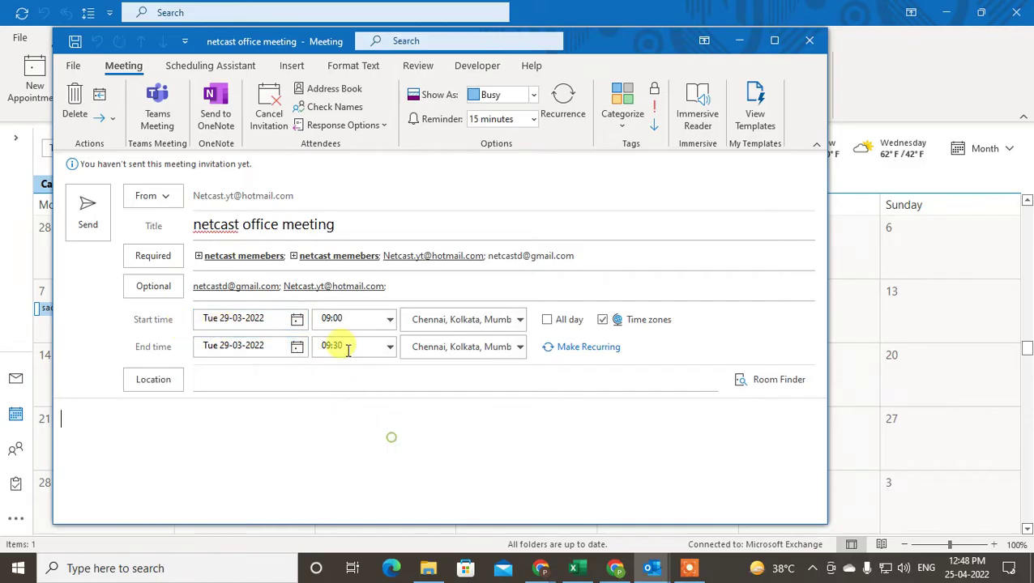
Set the meeting to 19:00–20:00, keeping the Chennai, Kolkata, Mumbai time zone.
click(364, 319)
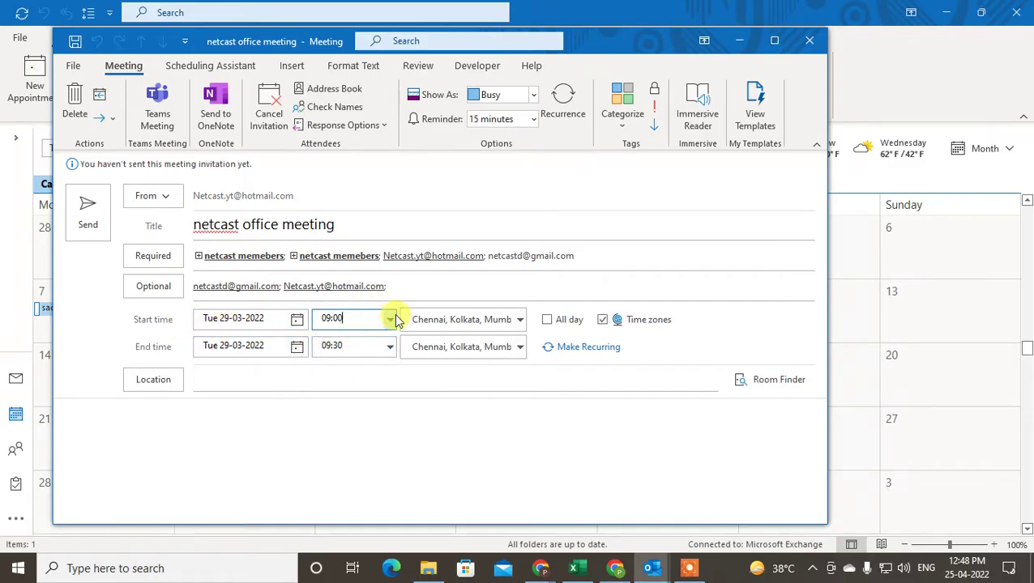
click(392, 320)
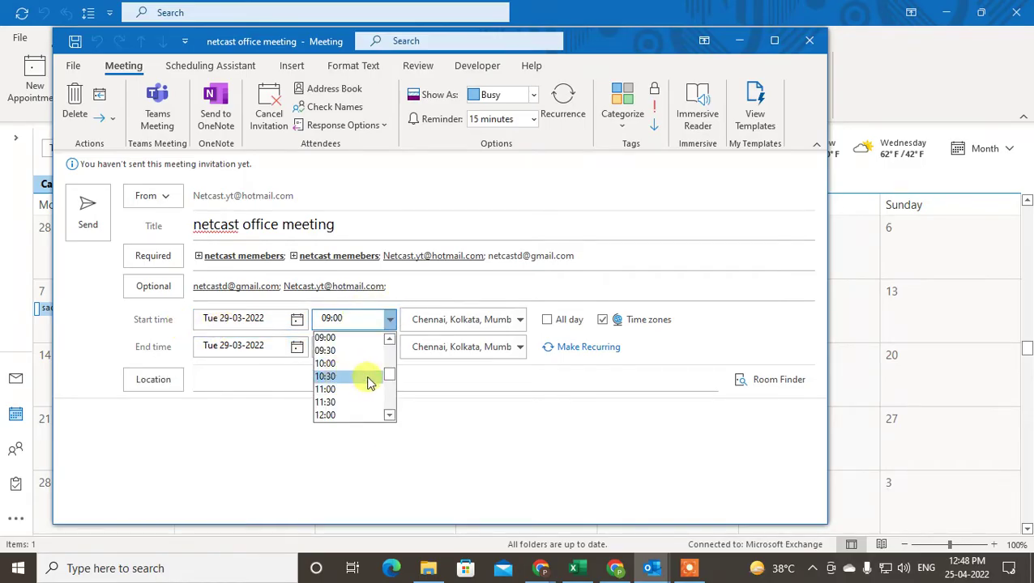
drag(389, 379, 385, 397)
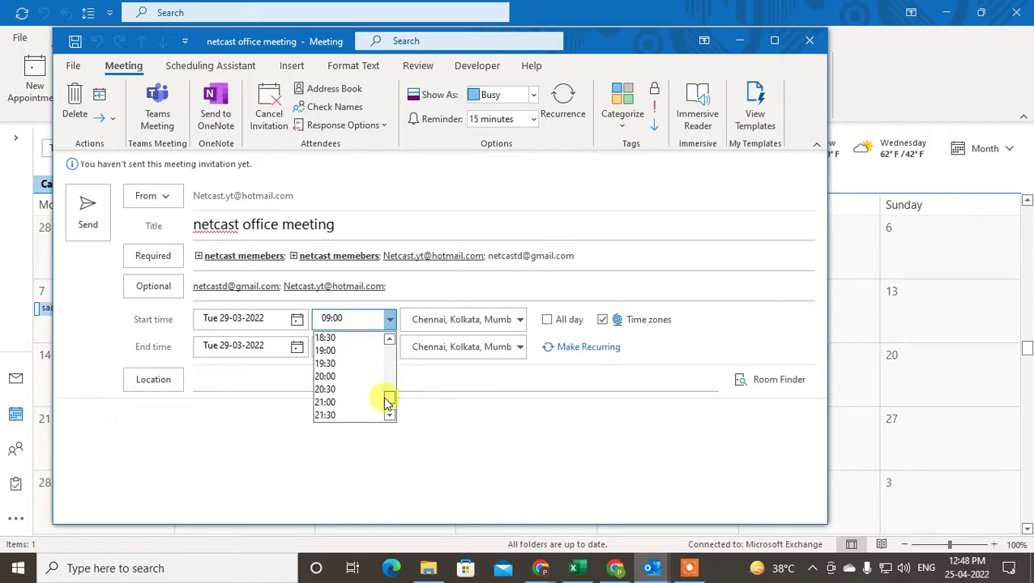
click(344, 350)
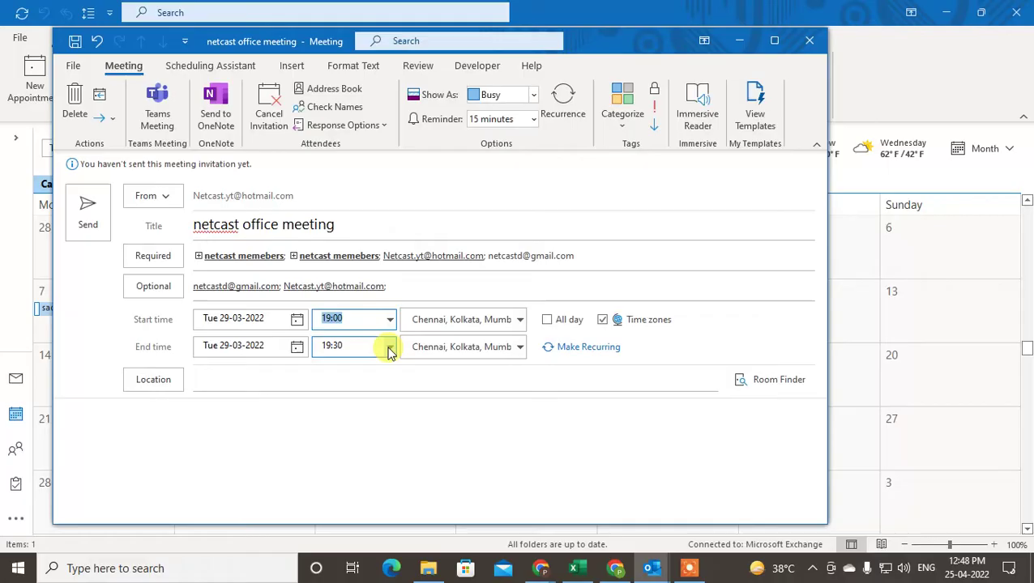
click(390, 347)
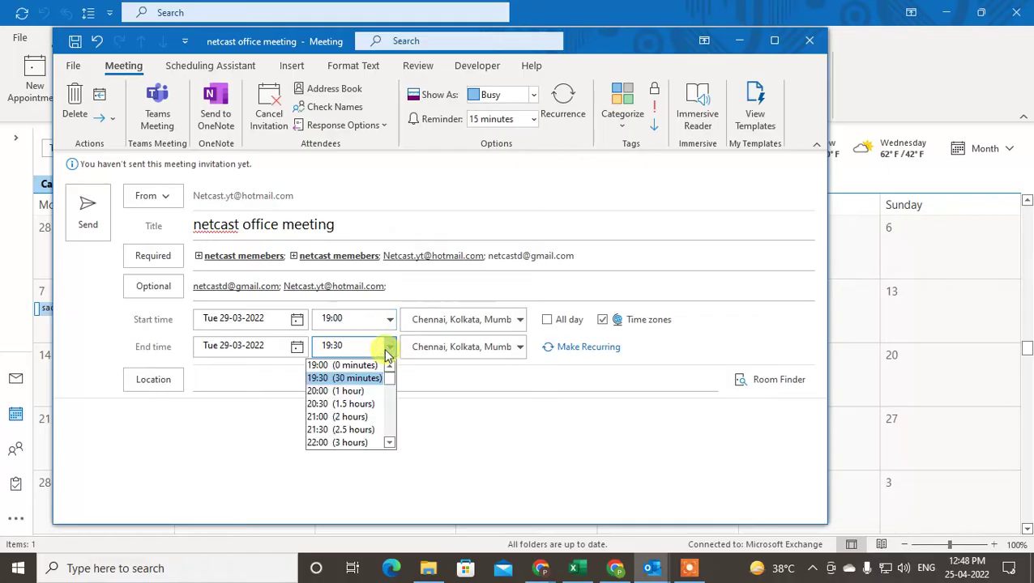
click(356, 391)
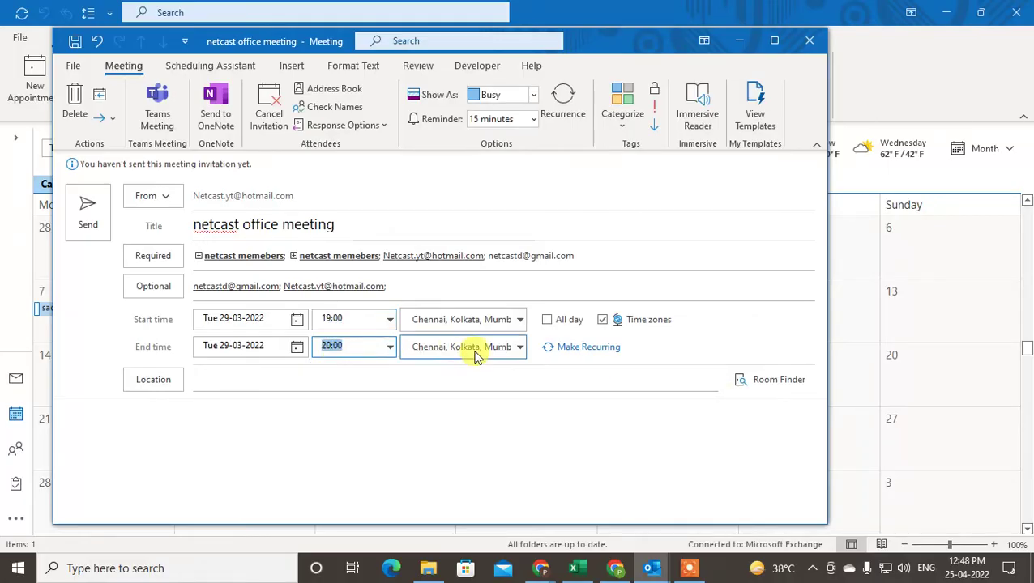
click(517, 322)
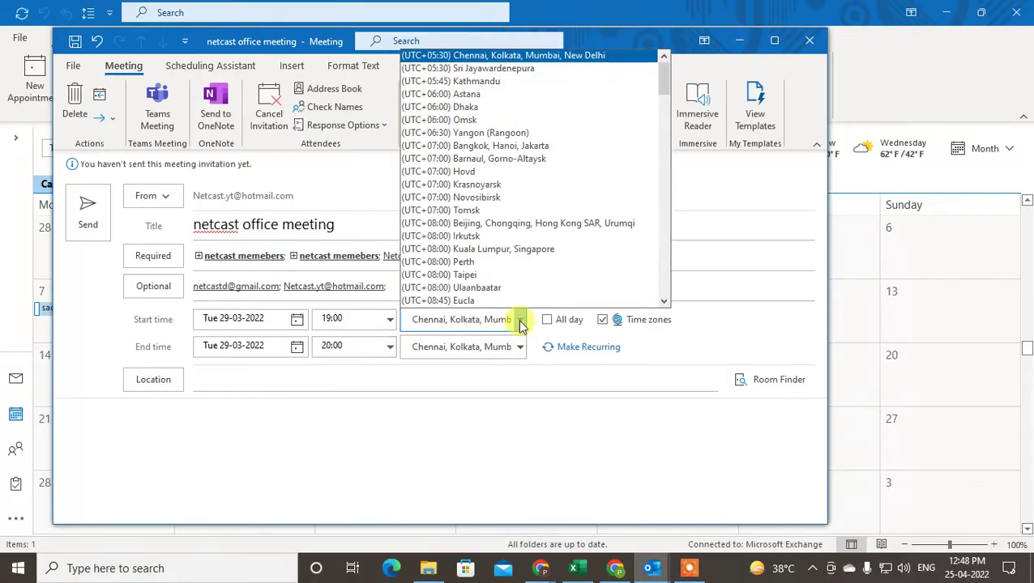
click(545, 374)
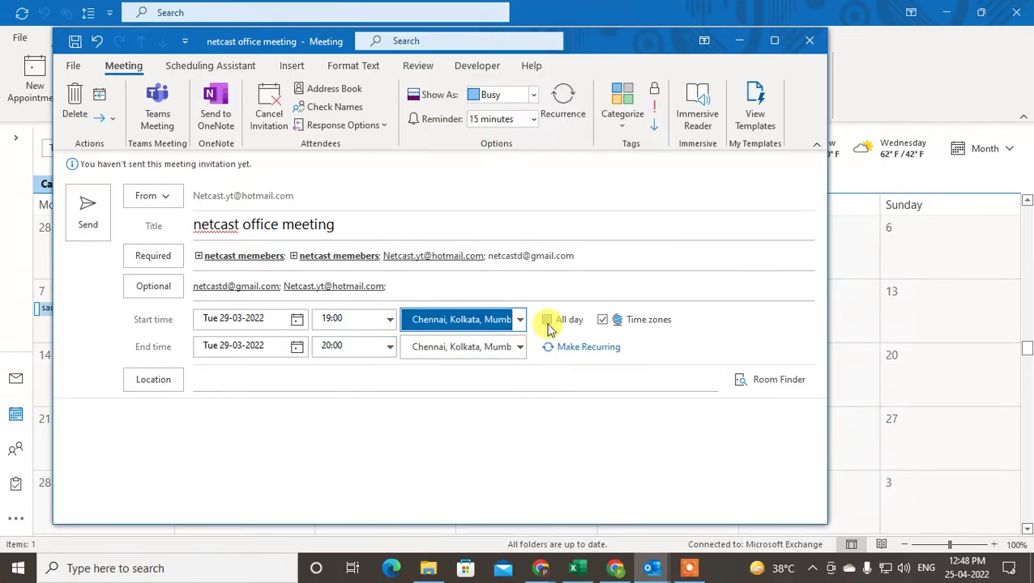
Enter 'usa' as the location and leave the reminder at 15 minutes.
click(205, 381)
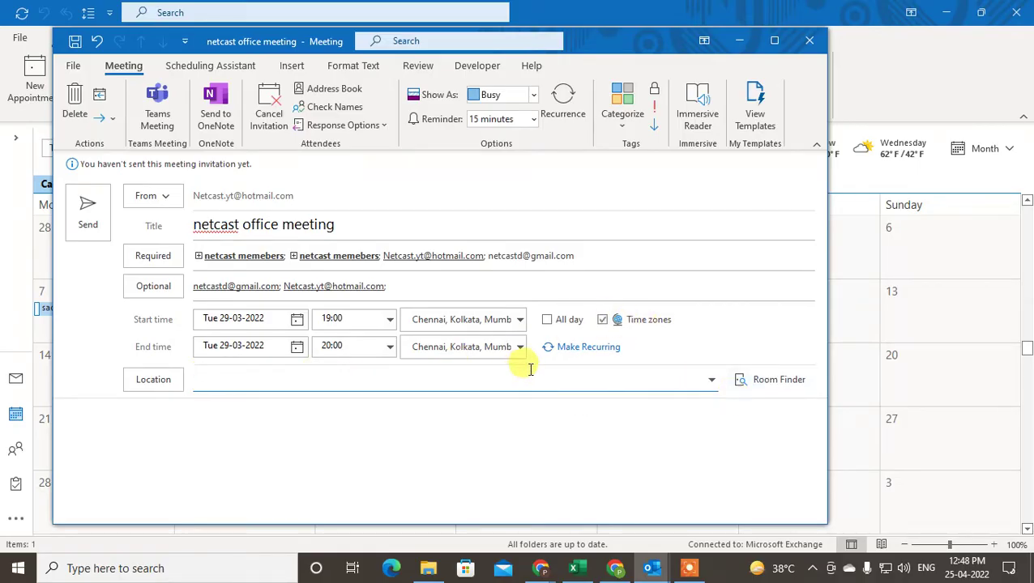
click(492, 454)
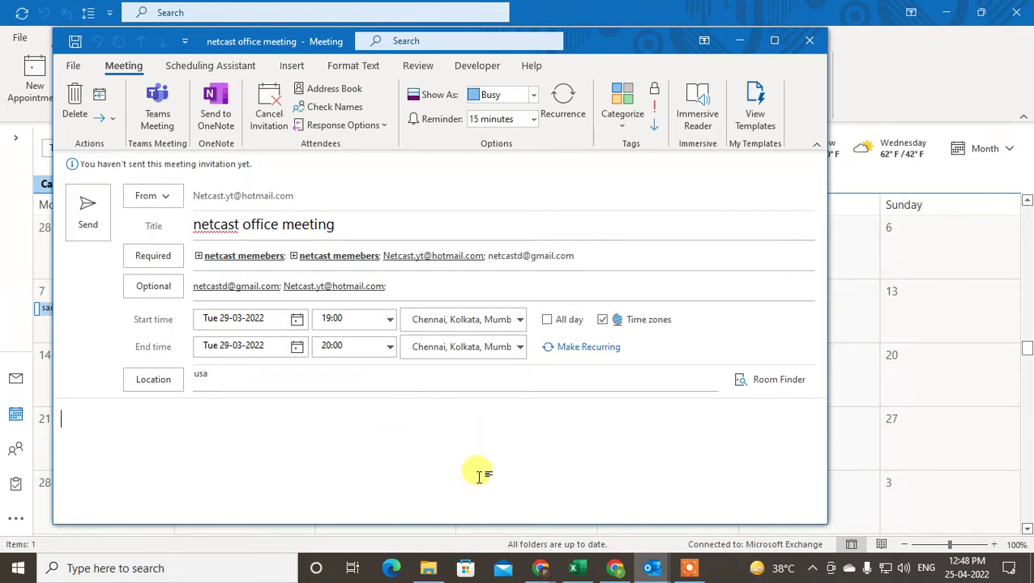
click(533, 121)
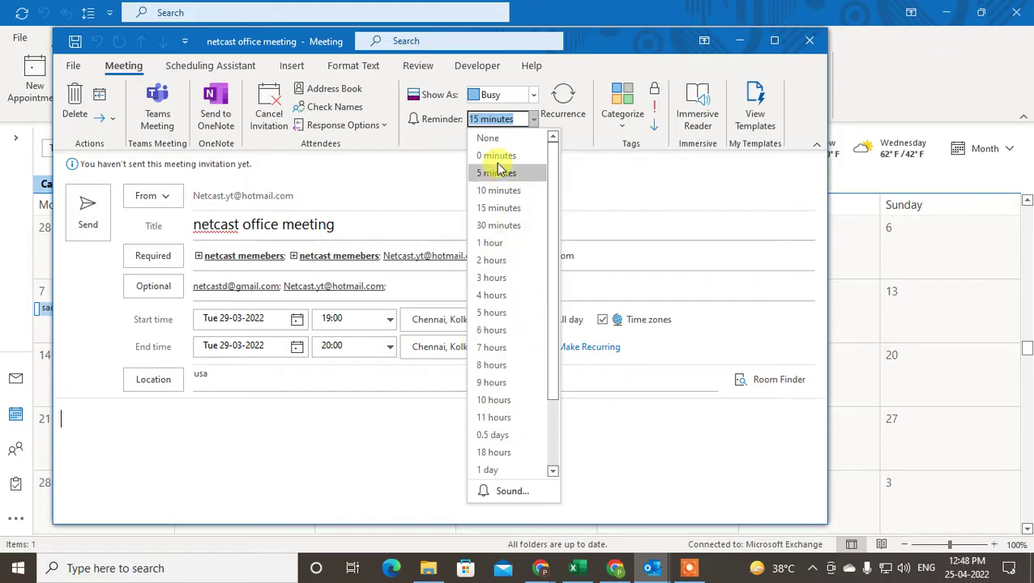
click(579, 164)
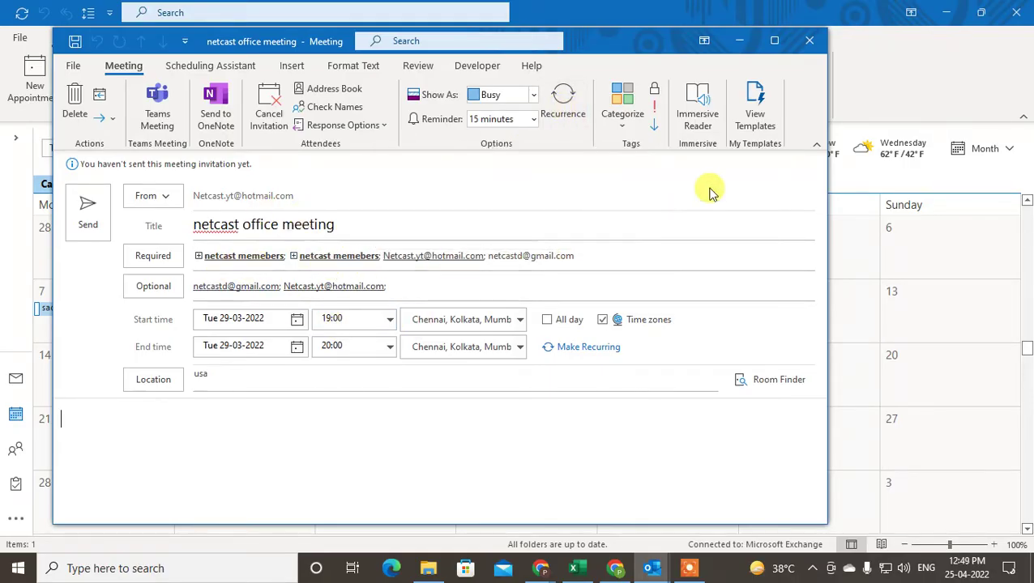
Open the Appointment Recurrence dialog, nudge it upward, and close it without applying a recurrence.
click(562, 103)
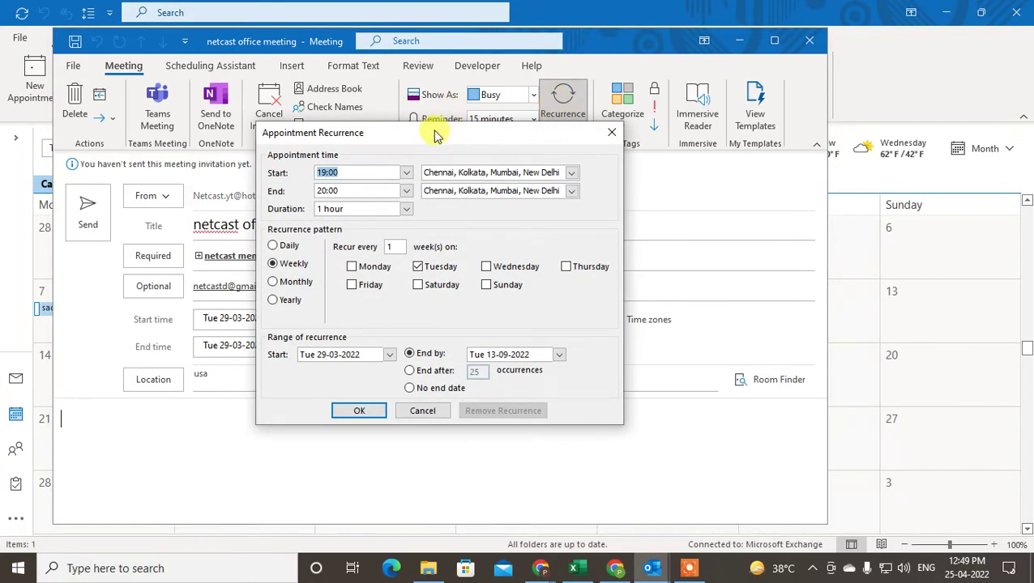
click(429, 131)
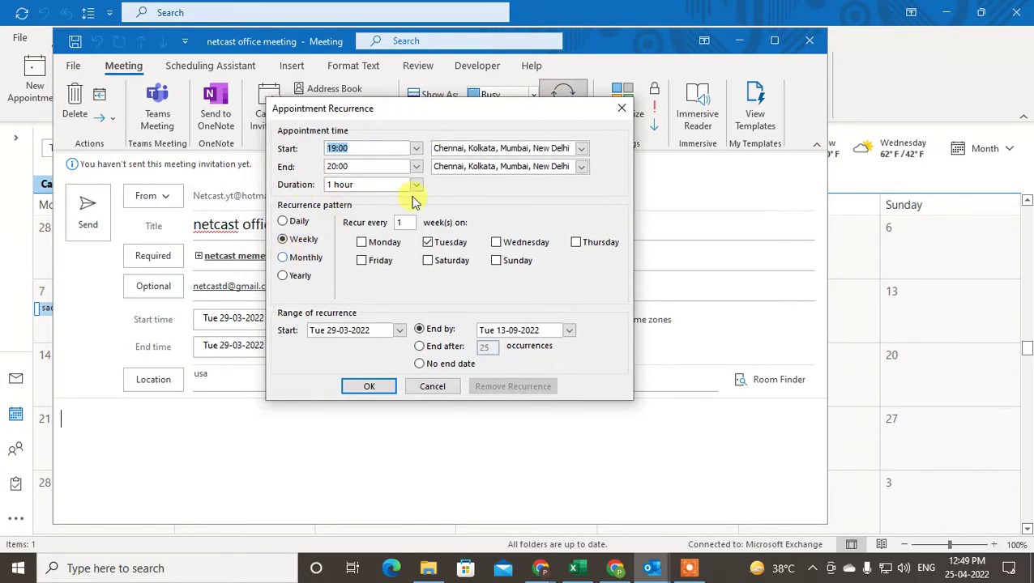
drag(406, 116, 406, 99)
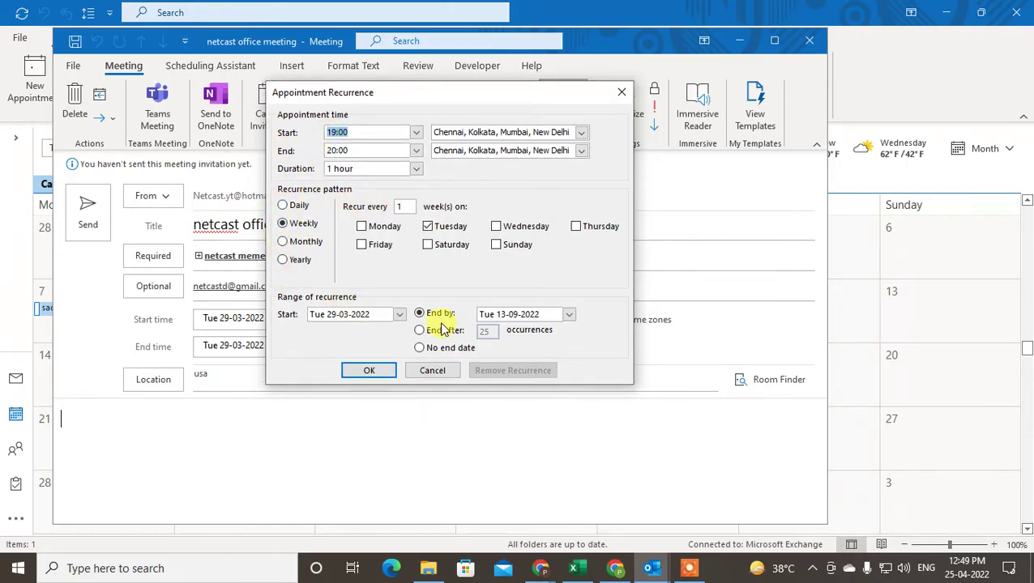
click(621, 92)
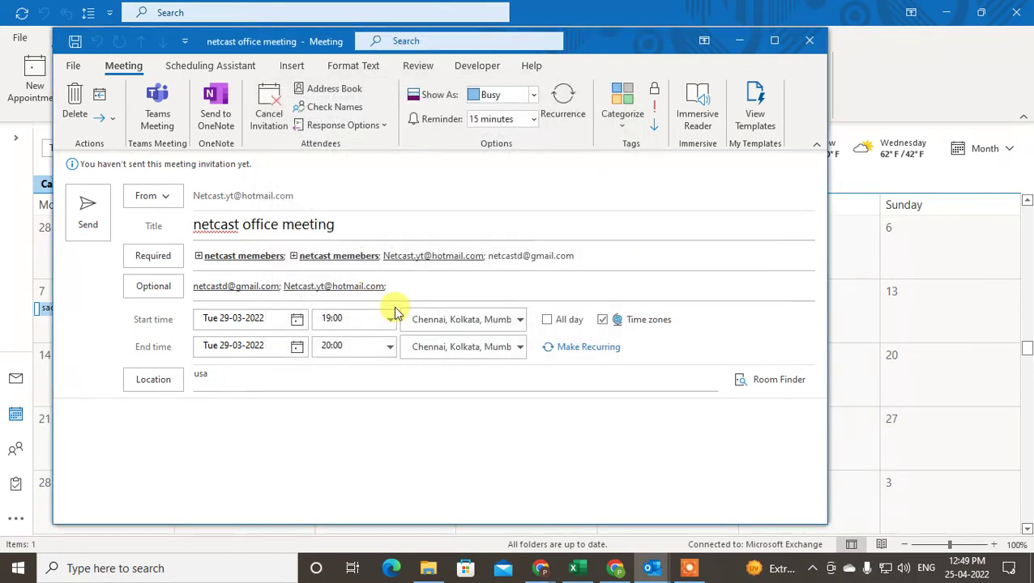
Switch Show As to Free and back to Busy, then bring up the Review tools.
click(534, 97)
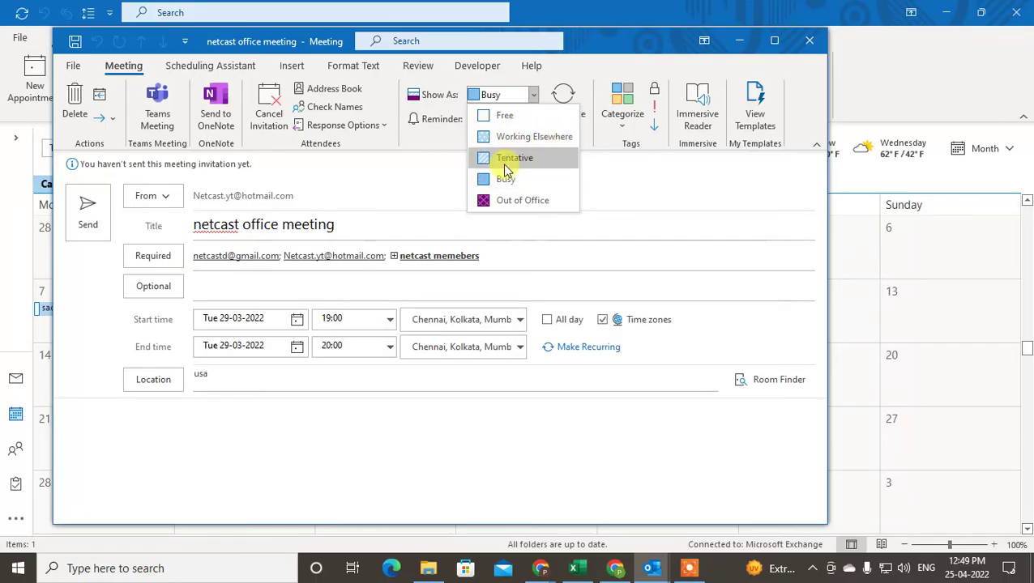
click(531, 115)
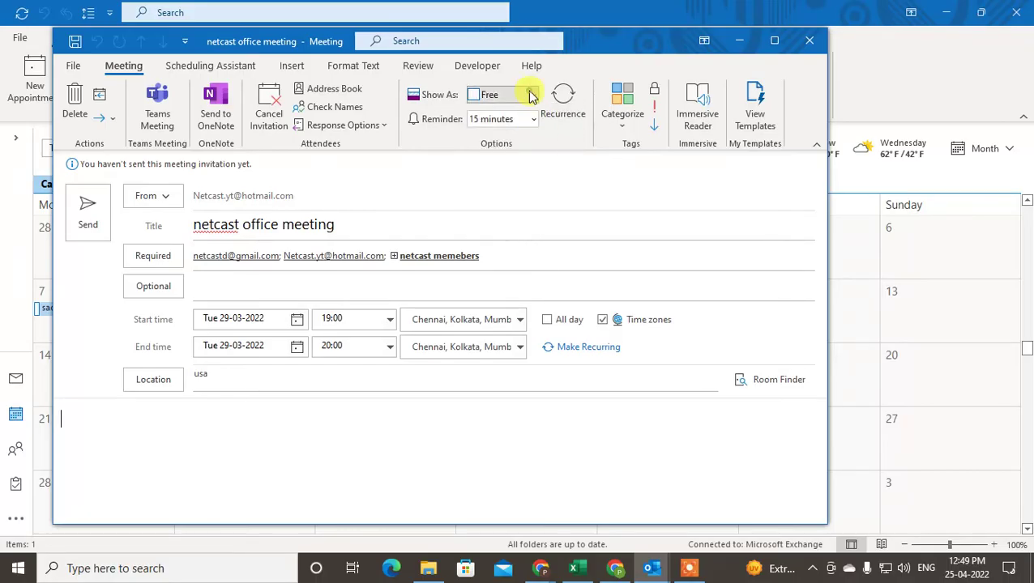
click(532, 95)
click(506, 178)
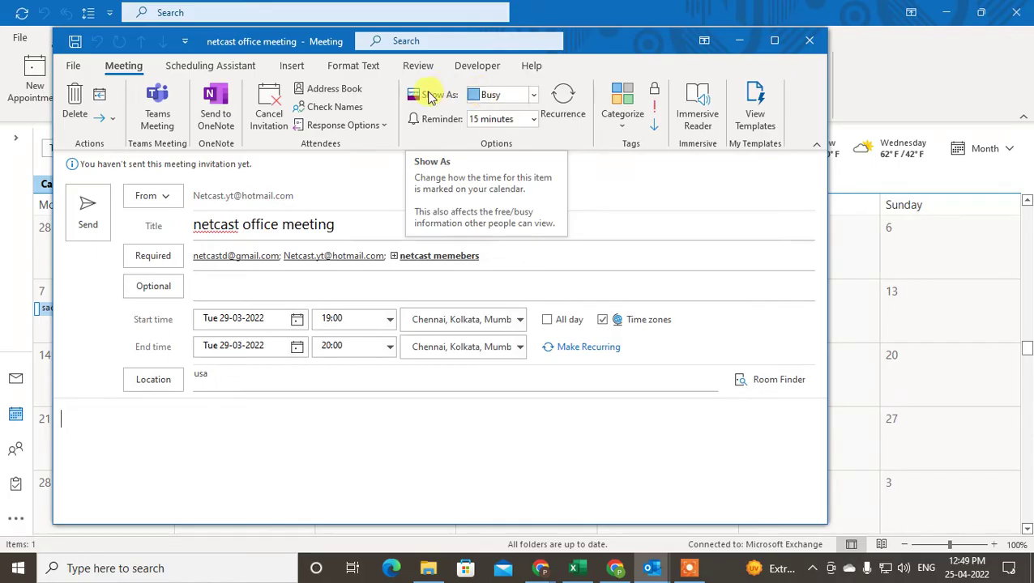
click(421, 68)
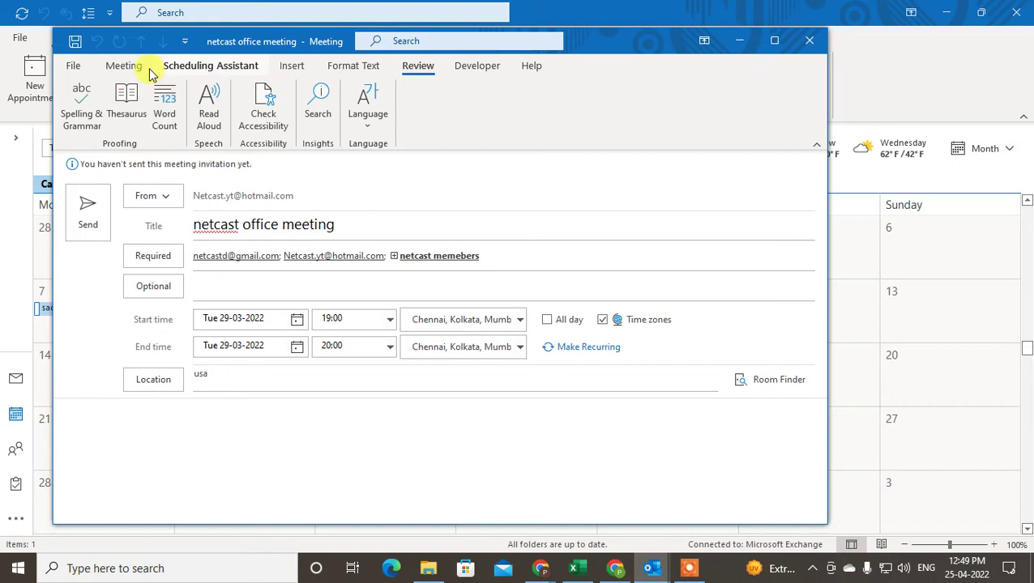
In the Scheduling Assistant grid, drag the meeting block to Wed 09-03-2022, 13:30–14:00.
click(205, 68)
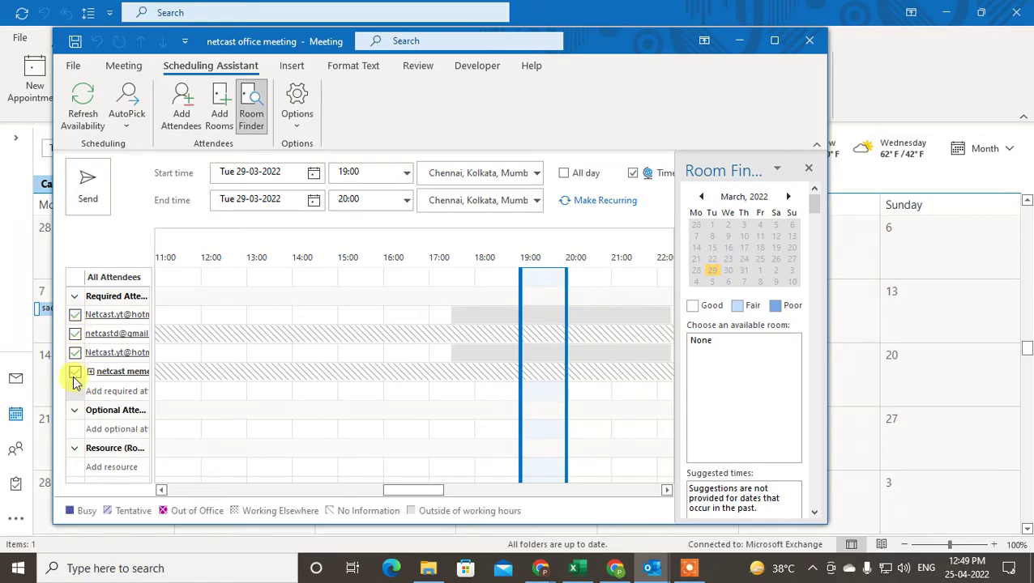
click(486, 300)
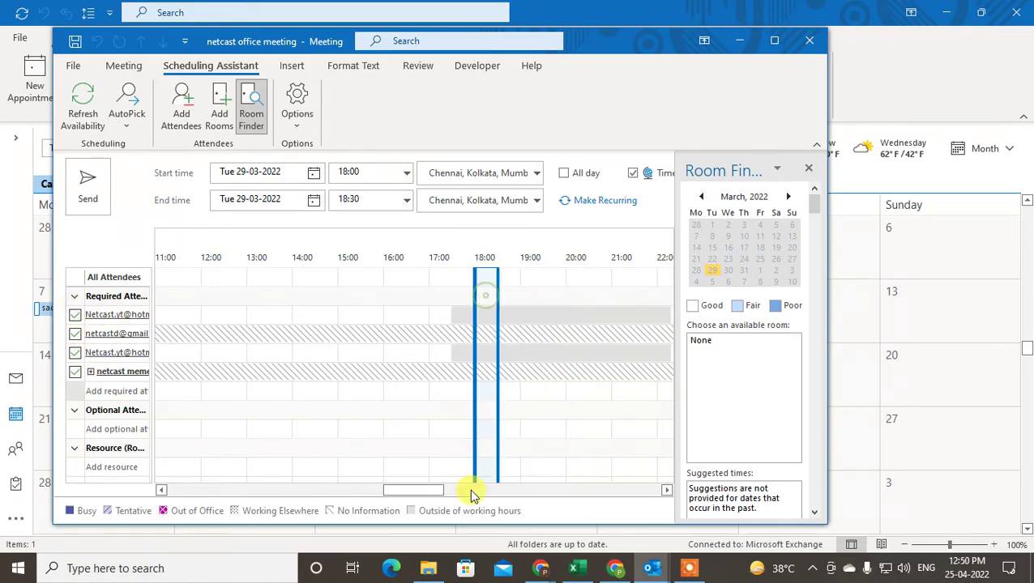
drag(411, 491, 145, 482)
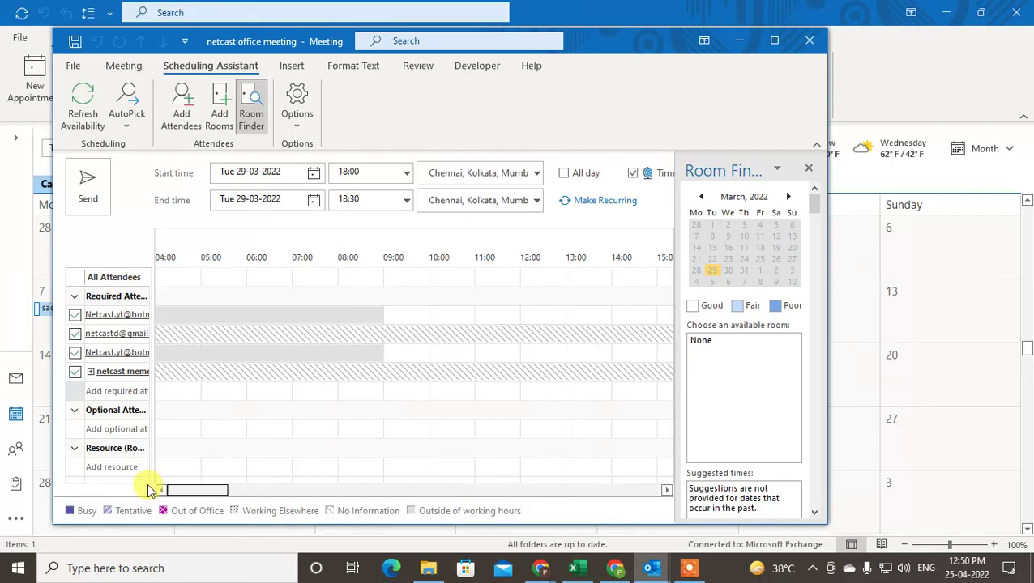
click(269, 288)
drag(269, 288, 396, 278)
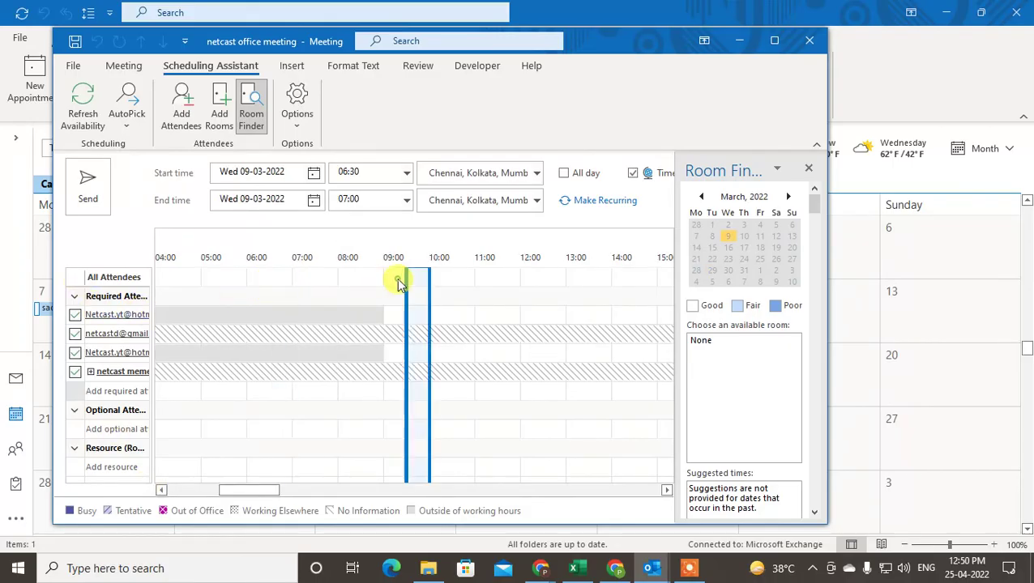
click(275, 278)
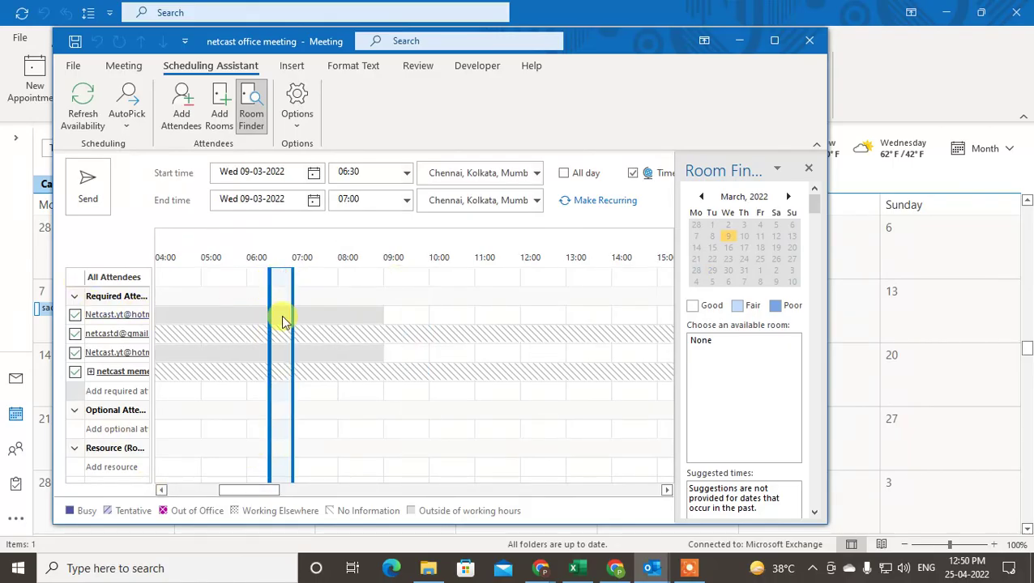
drag(257, 288, 582, 286)
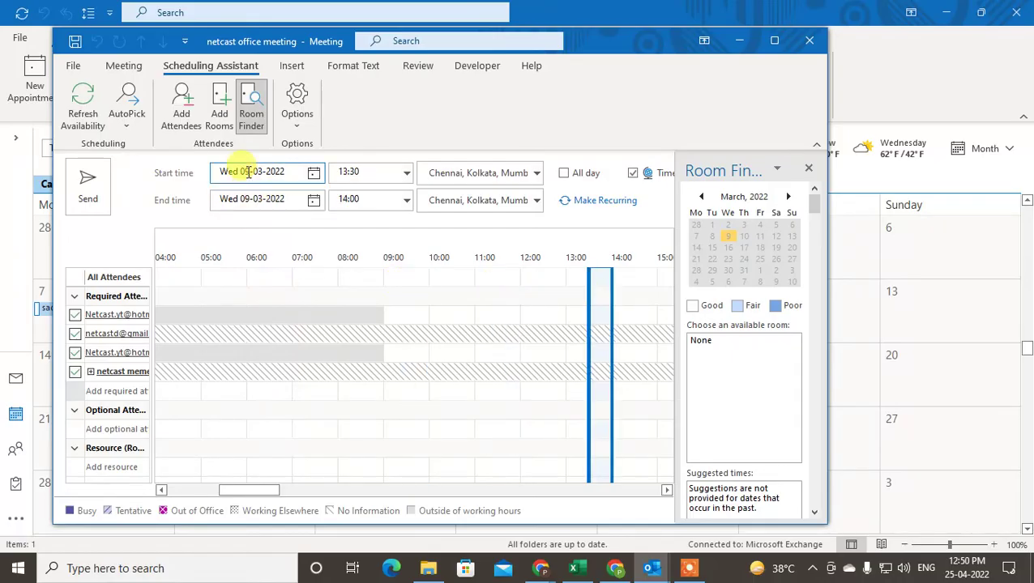
drag(241, 490, 270, 492)
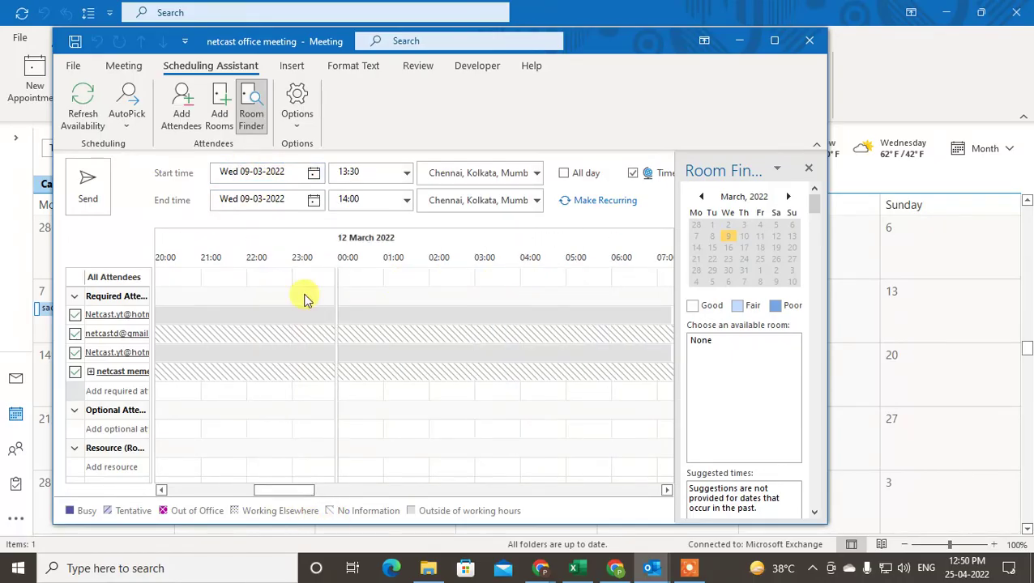
Try several 12 March slots in the grid, settling on the 05:30–06:00 slot.
click(429, 291)
click(481, 364)
click(616, 404)
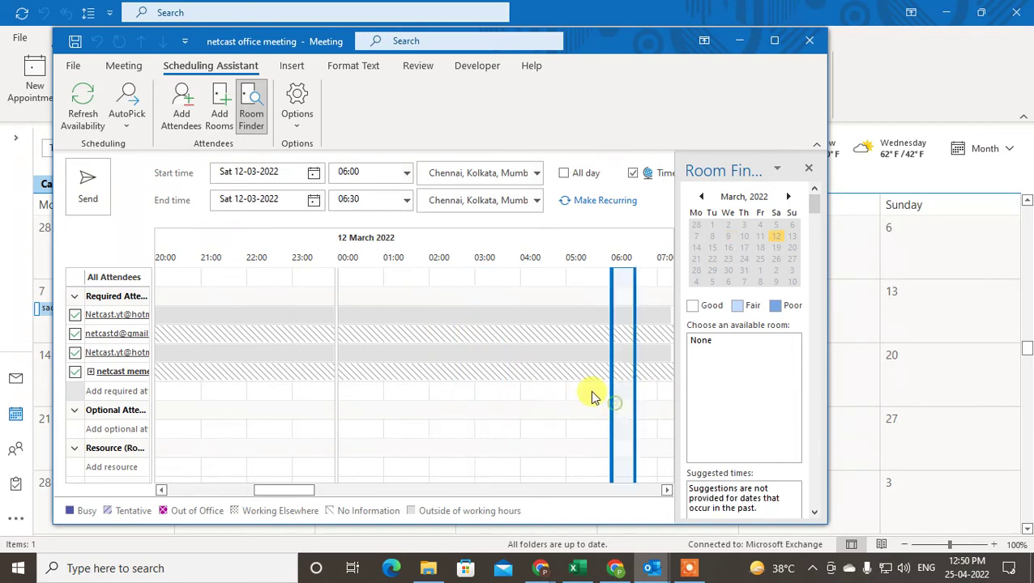
click(415, 289)
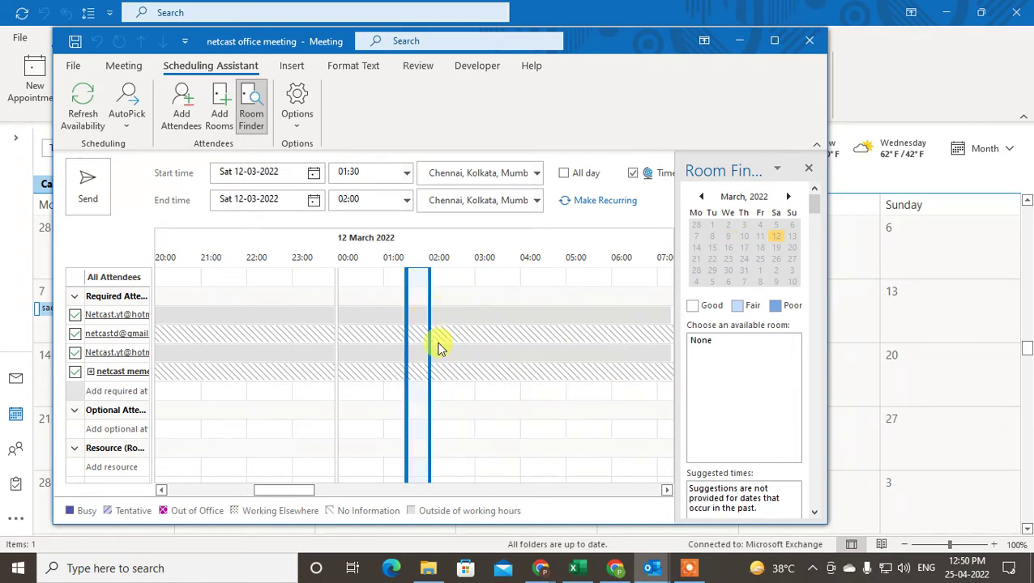
click(390, 290)
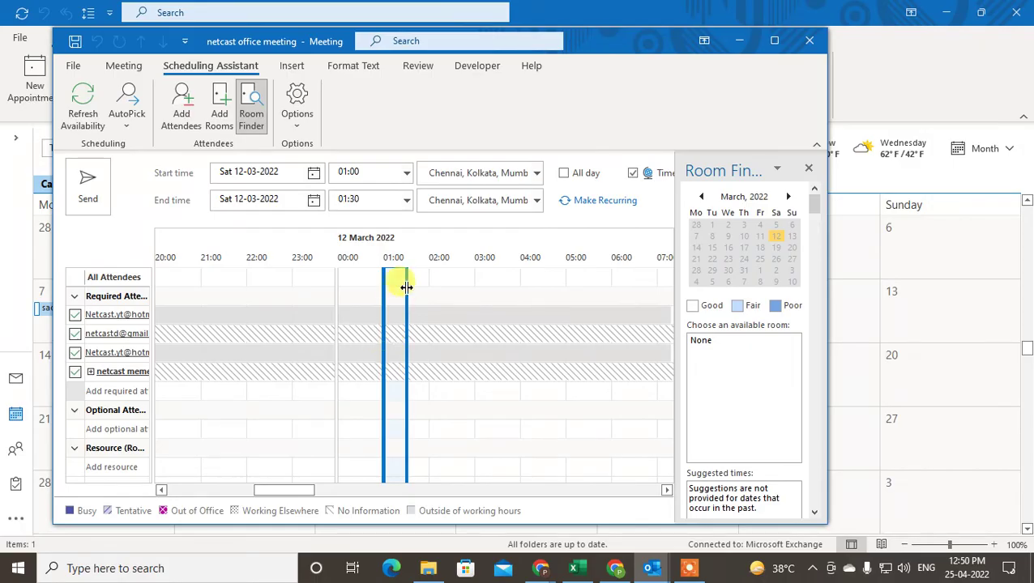
click(454, 279)
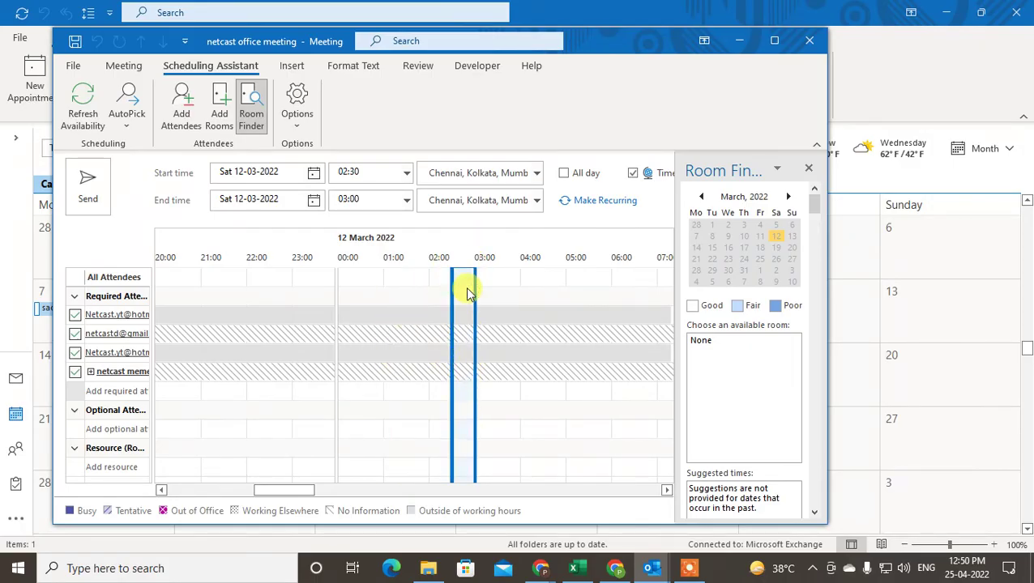
click(465, 300)
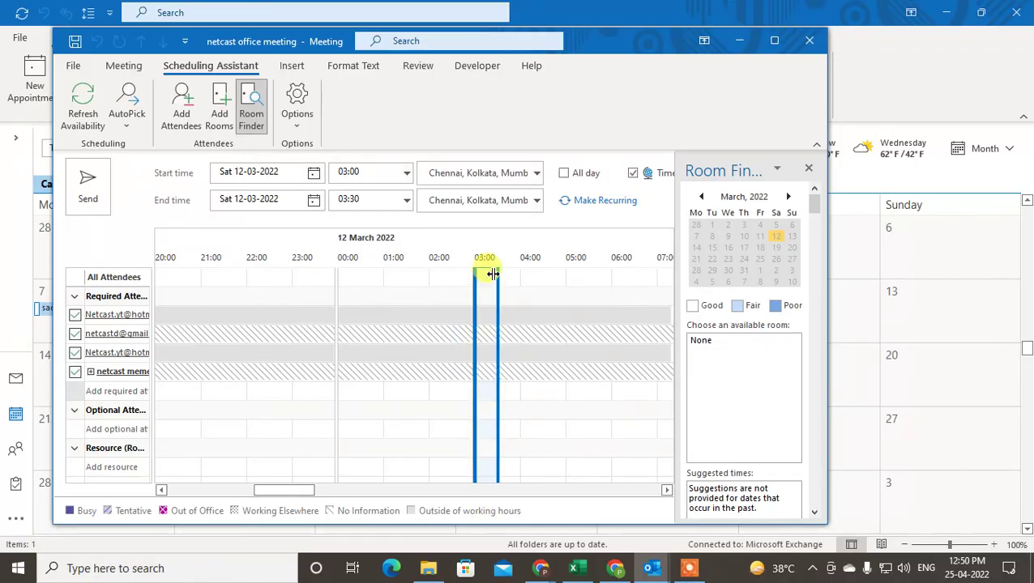
click(347, 172)
click(234, 175)
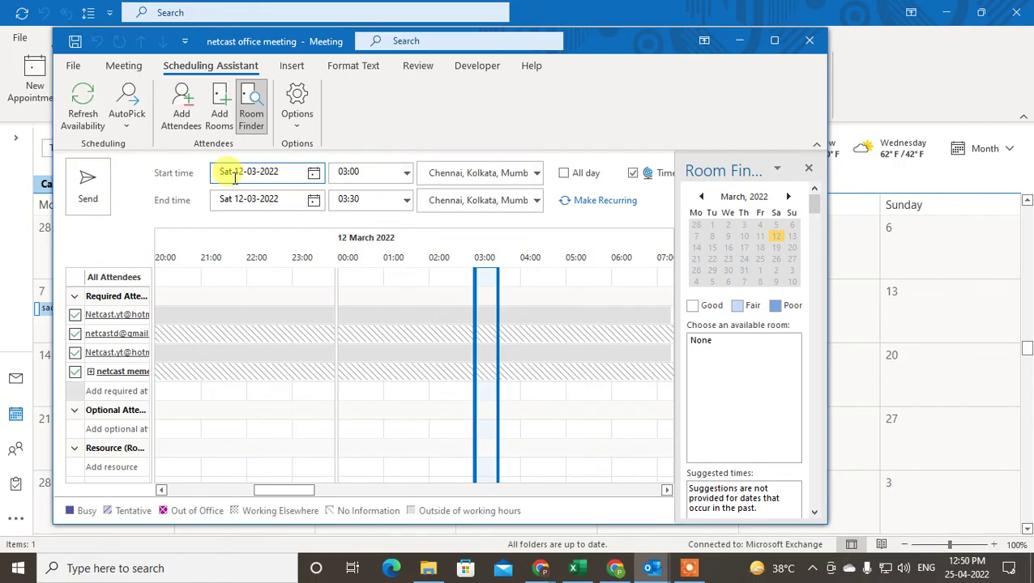
click(587, 280)
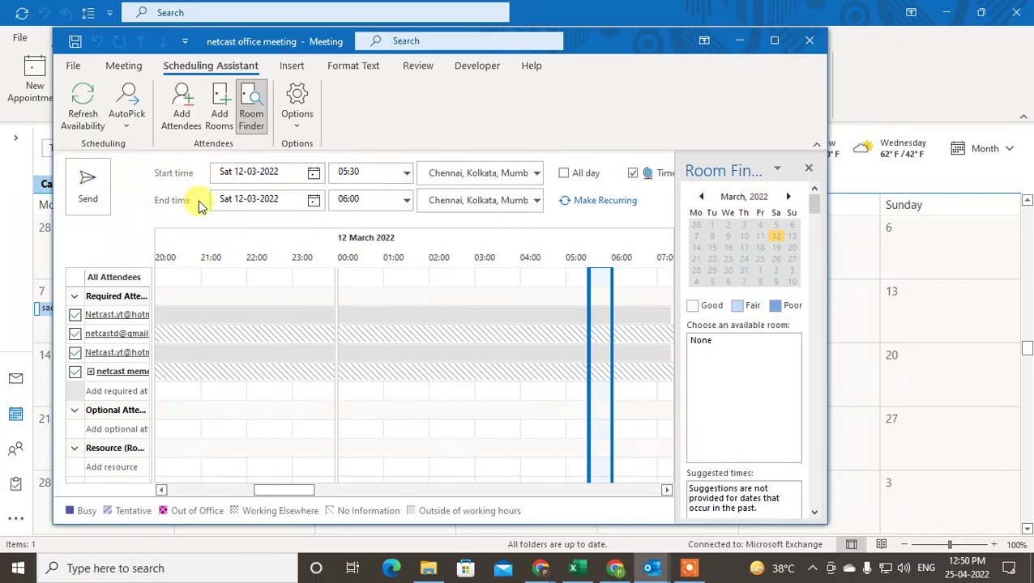
Return to the main Meeting form and close the 'netcast office meeting' request window.
click(128, 67)
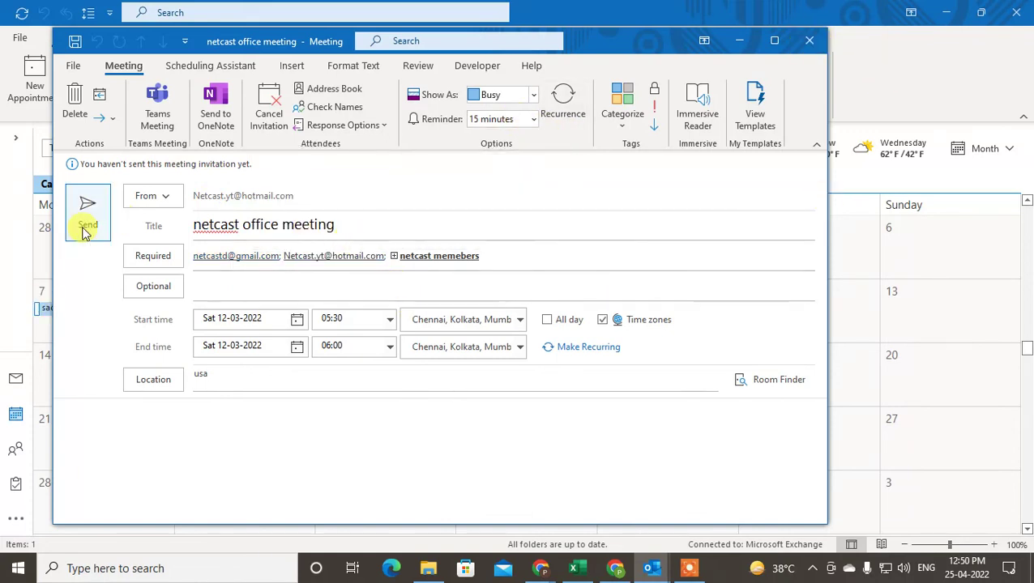
click(803, 47)
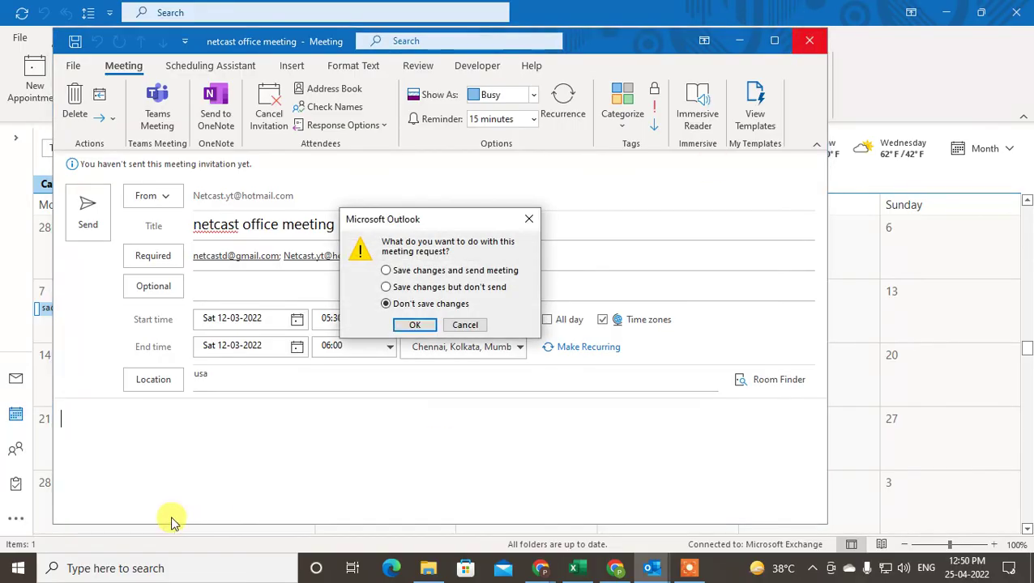